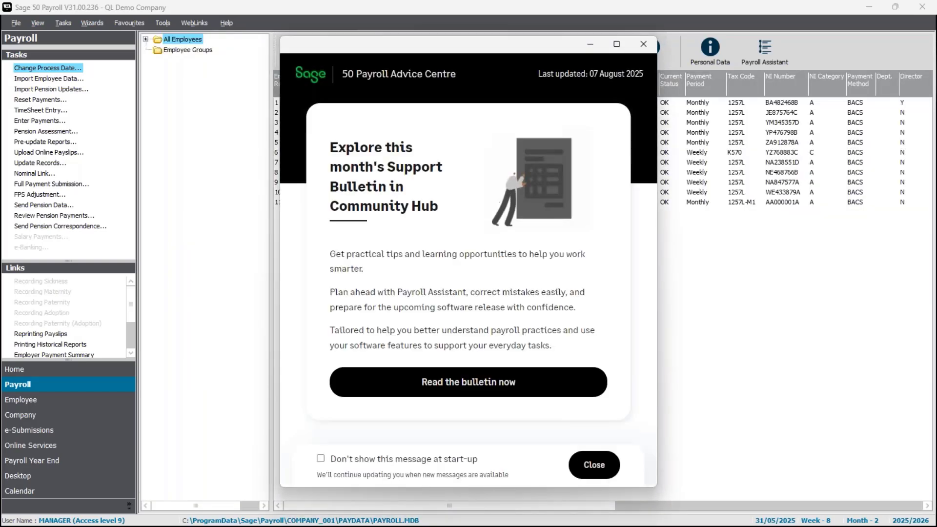
# Dismiss the start-up message and all reminders, and change the payroll process date to 08/08/2025
pyautogui.click(602, 466)
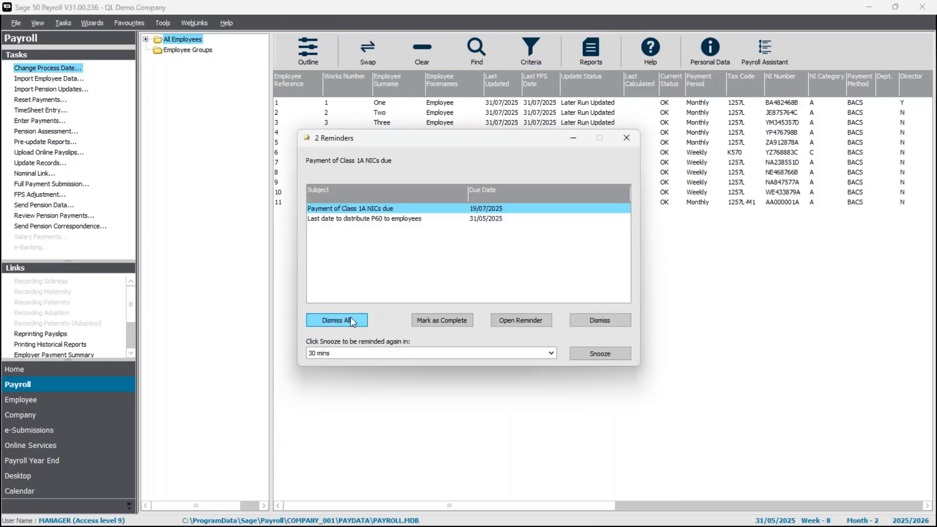
pyautogui.click(351, 319)
pyautogui.click(70, 69)
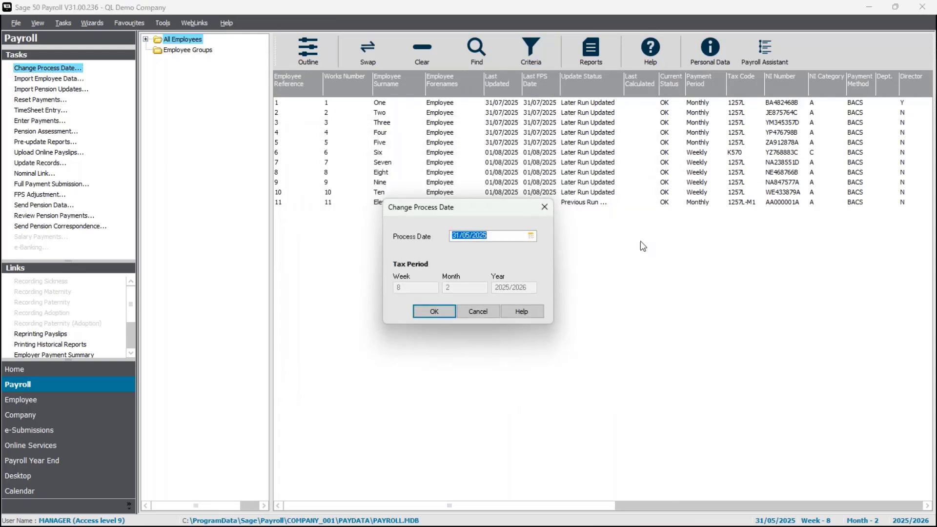
pyautogui.write('08/08/25')
pyautogui.click(441, 312)
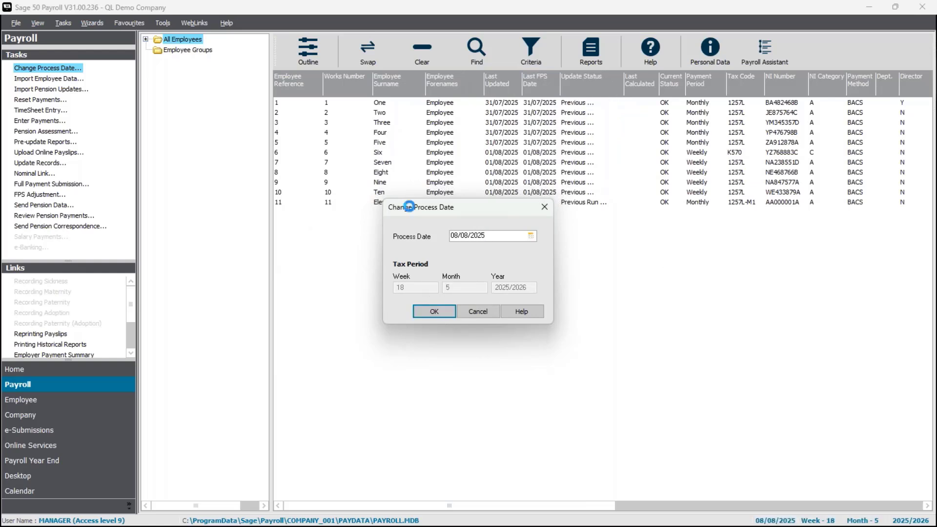
# Expand the All Employees group, check the Monthly list, and display only the Weekly employees
pyautogui.click(146, 39)
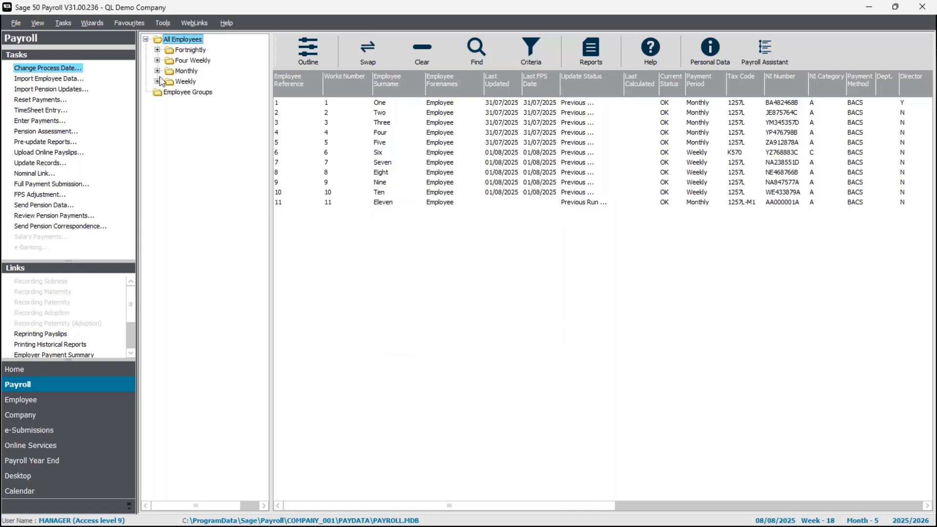
pyautogui.click(183, 81)
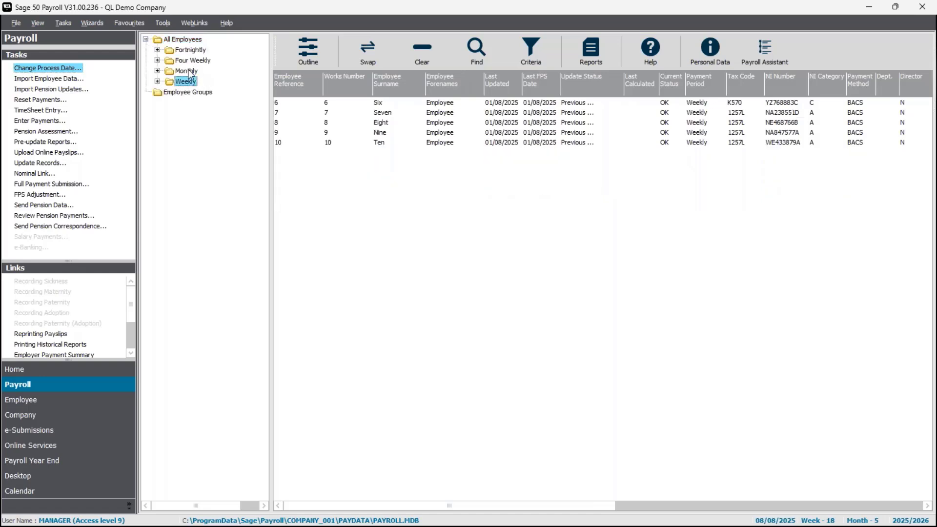
pyautogui.click(189, 71)
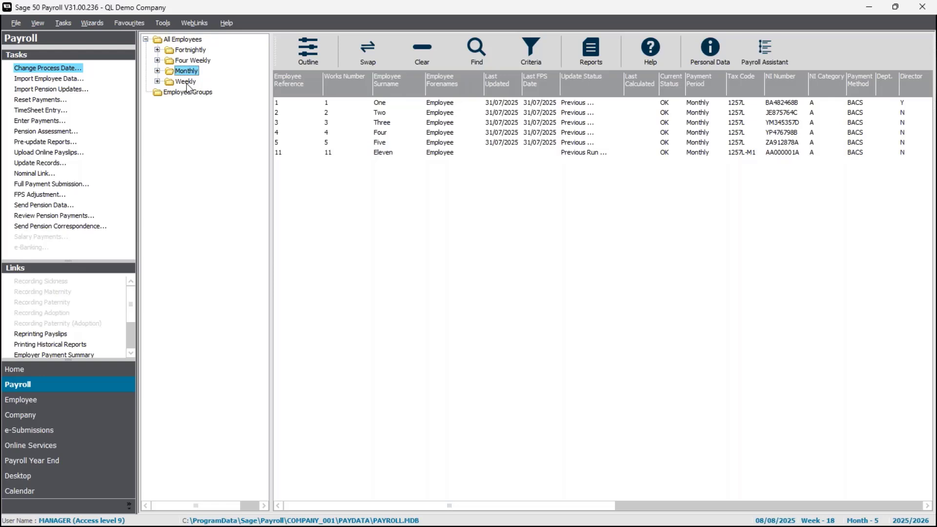
pyautogui.click(186, 82)
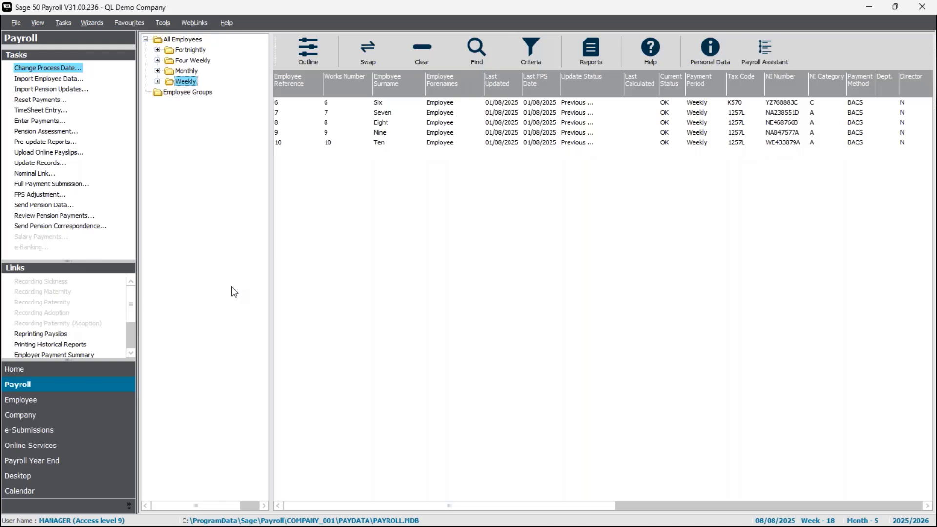
# Open the company's pay elements and check whether Basic Hrly and OT Hrly 1.5x are included in timesheet entry
pyautogui.click(83, 415)
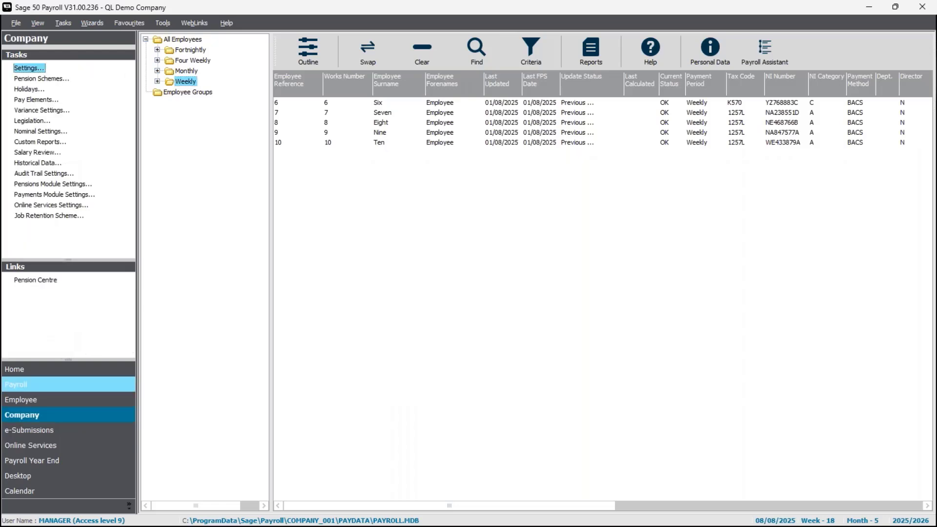
pyautogui.click(40, 100)
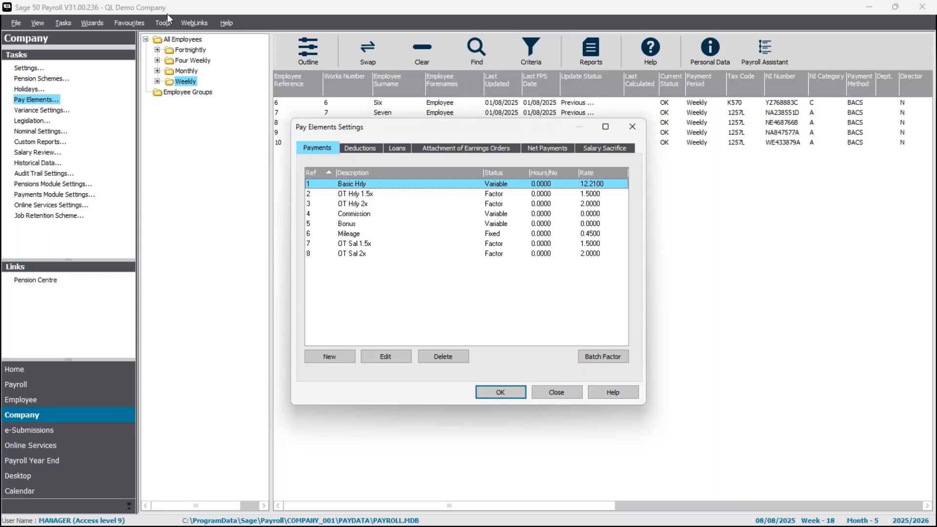
pyautogui.click(383, 358)
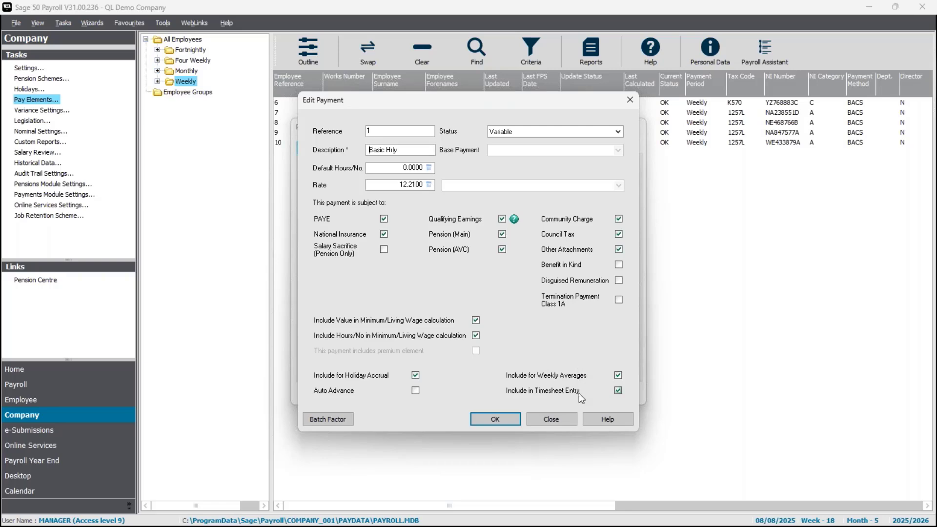
pyautogui.click(494, 419)
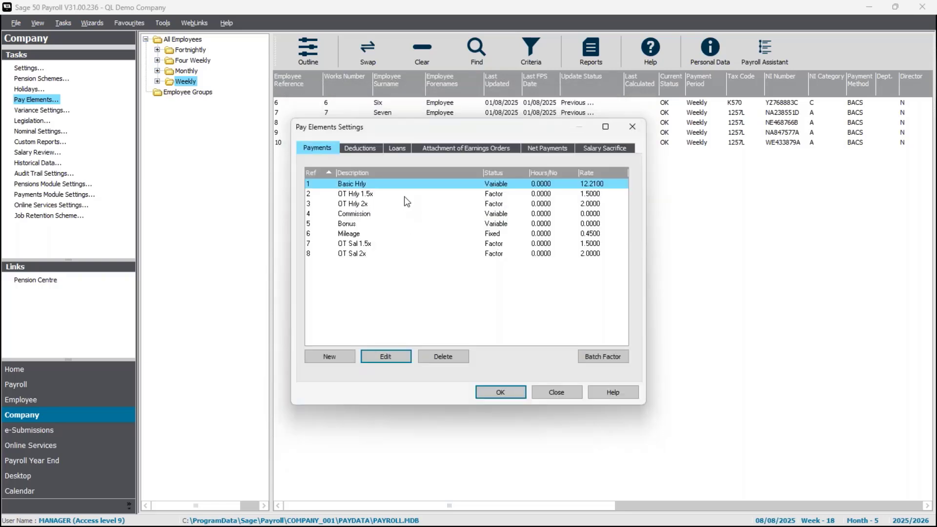
pyautogui.doubleClick(404, 193)
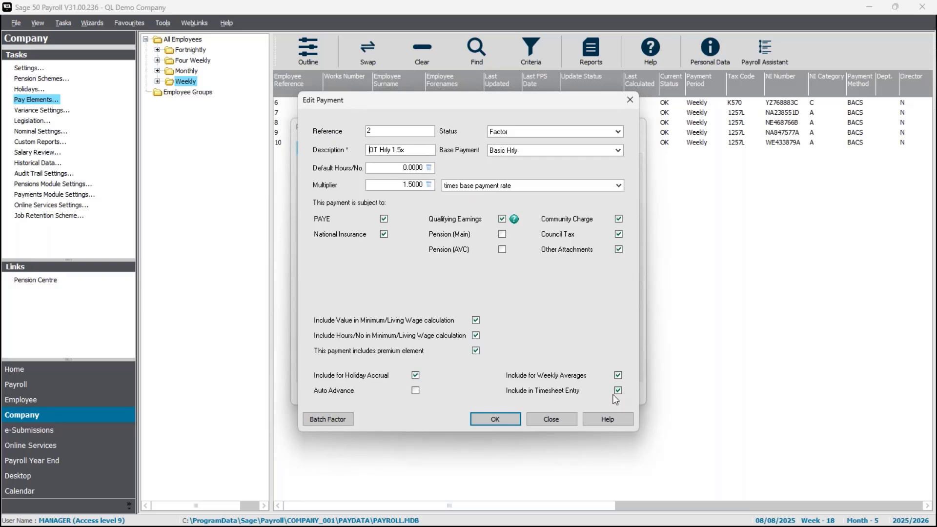
pyautogui.click(510, 421)
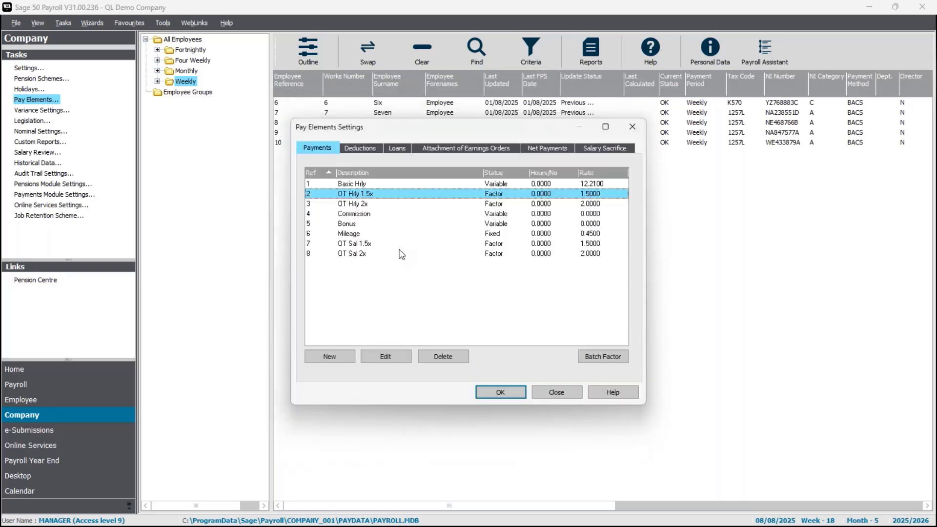
# Check the timesheet entry setting of the Commission and Bonus payments
pyautogui.doubleClick(376, 215)
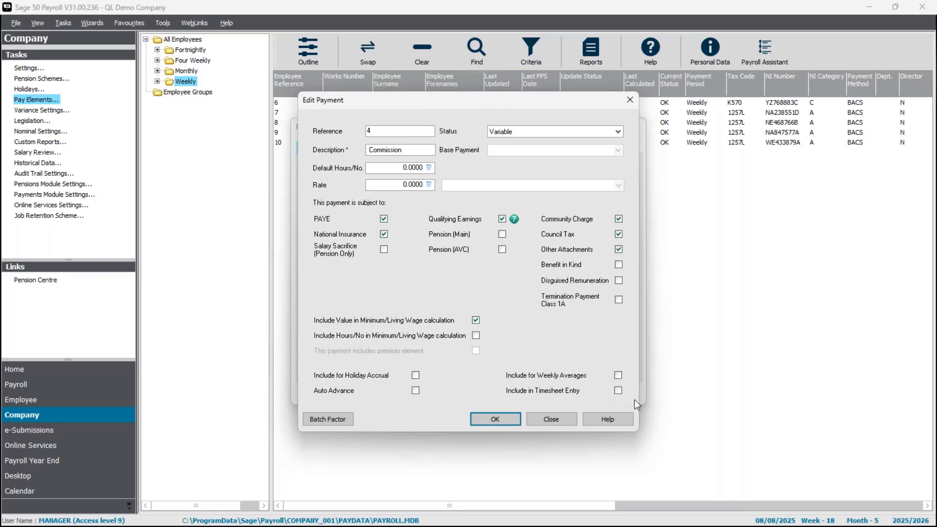
pyautogui.click(570, 423)
pyautogui.click(464, 313)
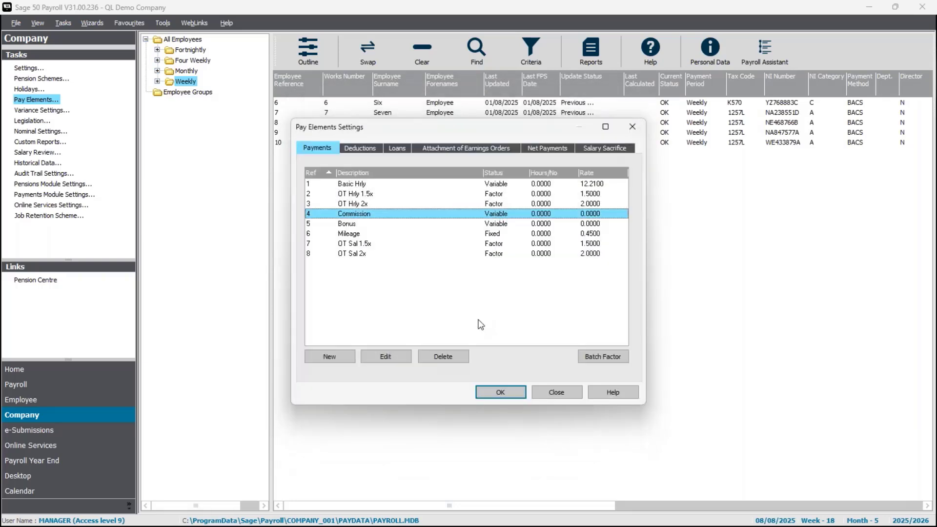
pyautogui.doubleClick(367, 224)
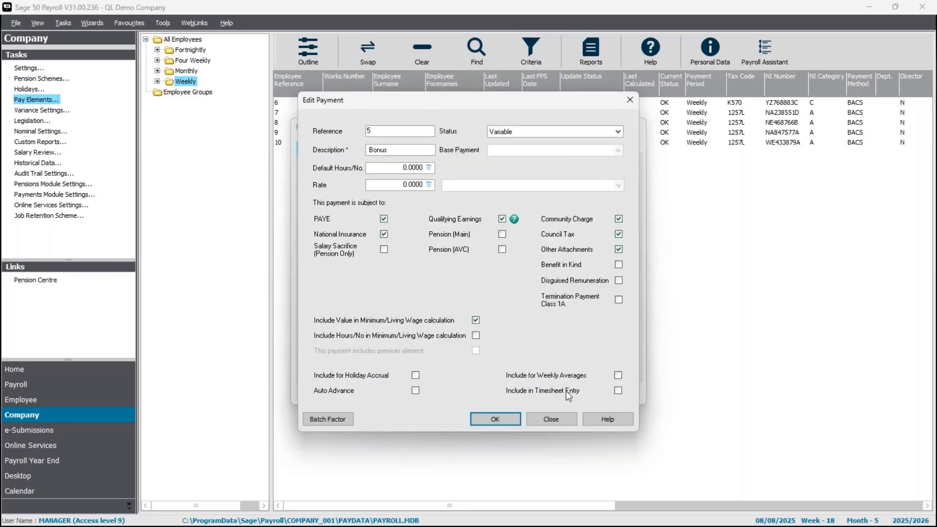
pyautogui.click(500, 420)
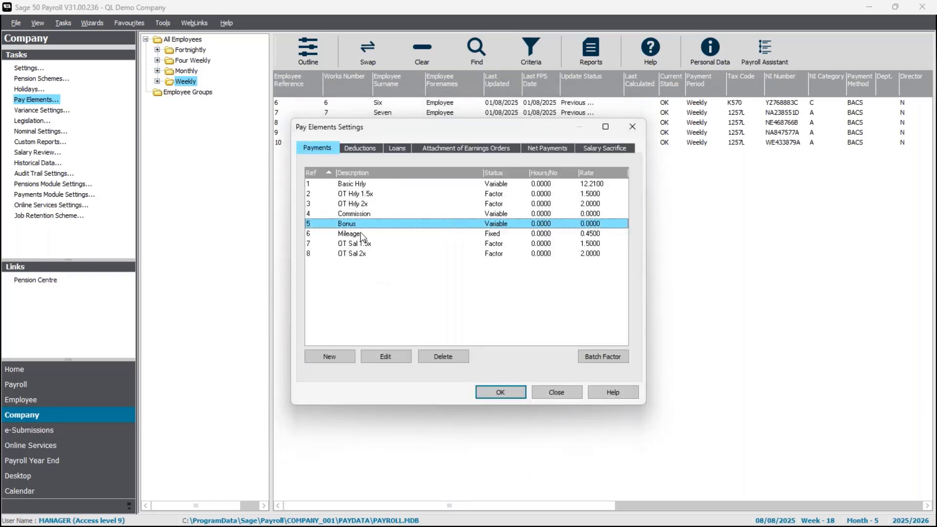
# Check the timesheet entry setting of the Mileage payment and close the pay elements settings
pyautogui.click(363, 244)
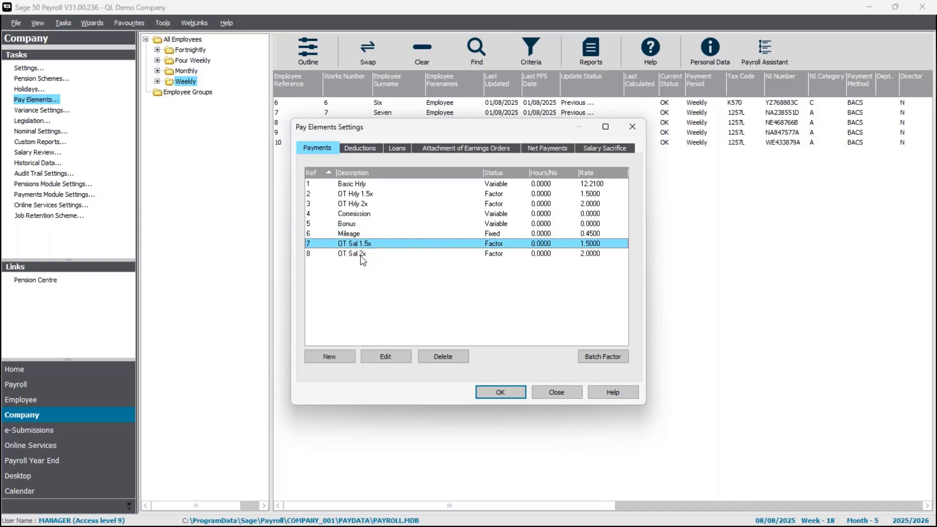
pyautogui.click(361, 254)
pyautogui.click(360, 246)
pyautogui.click(363, 234)
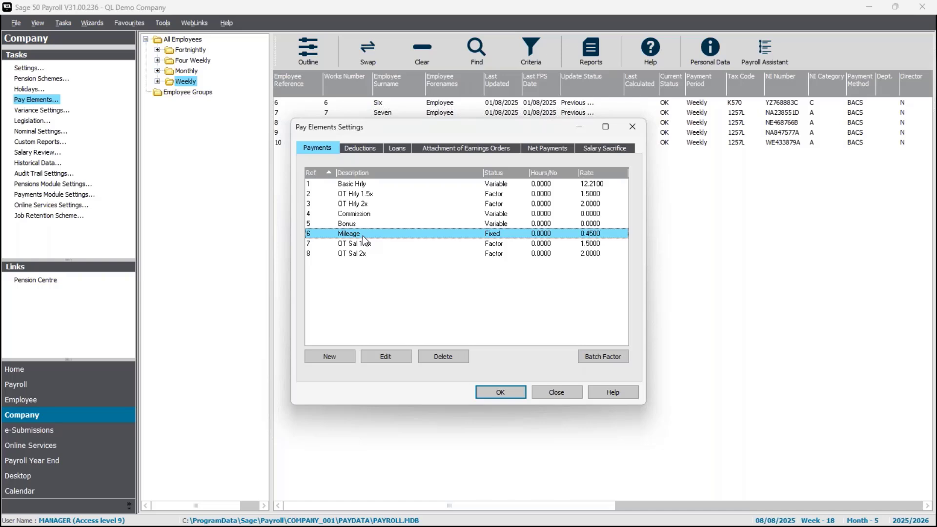
pyautogui.click(389, 358)
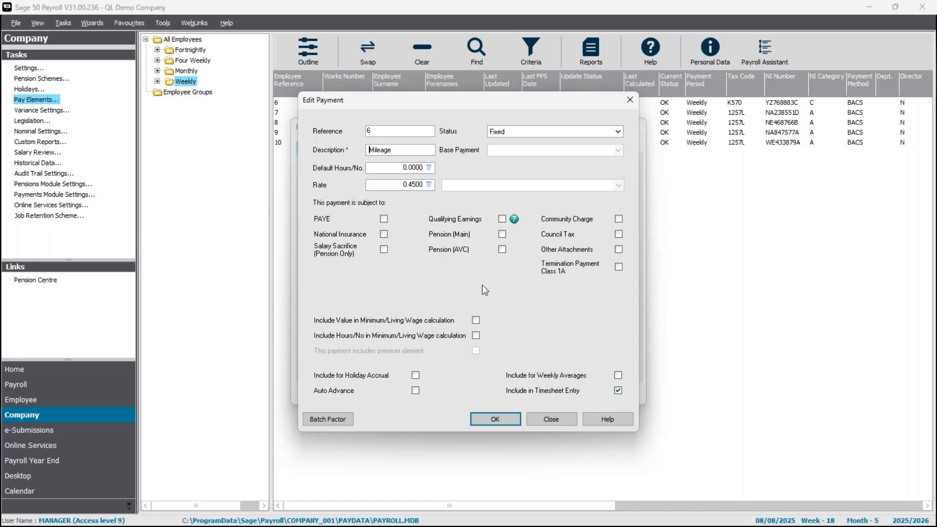
pyautogui.click(496, 420)
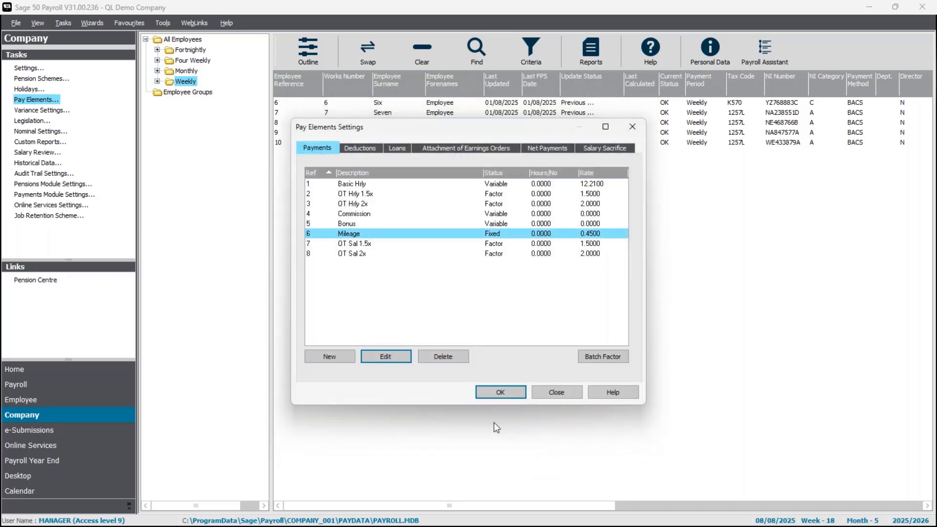
pyautogui.click(514, 394)
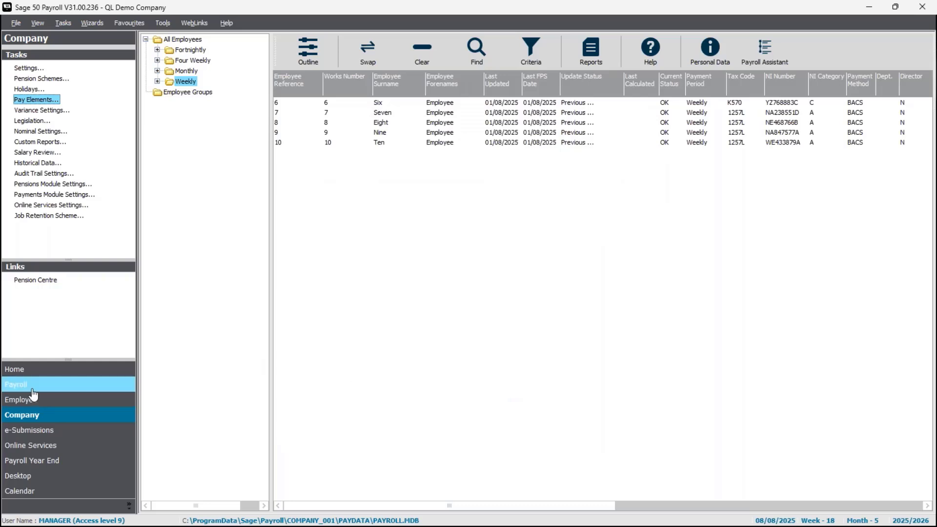
# Return to the payroll tasks and confirm 08/08/2025 as the process date
pyautogui.click(53, 385)
pyautogui.click(48, 69)
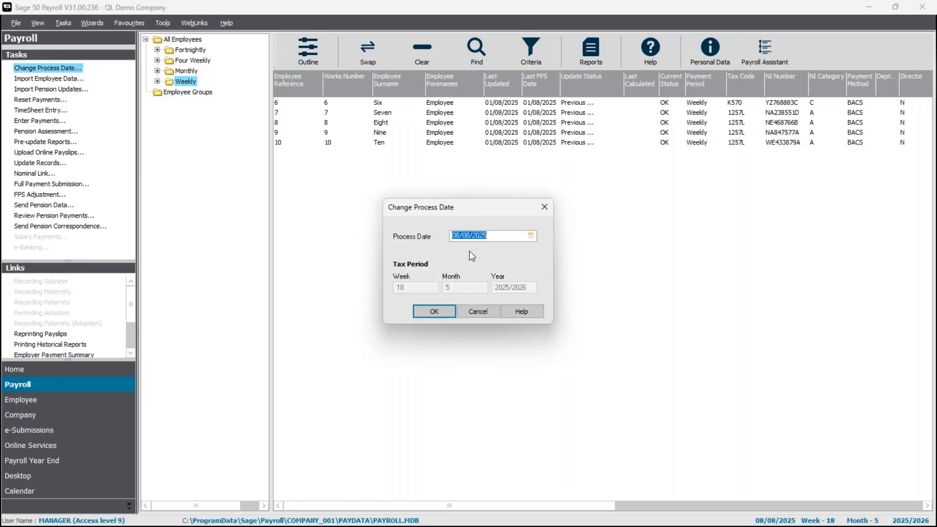
pyautogui.click(435, 311)
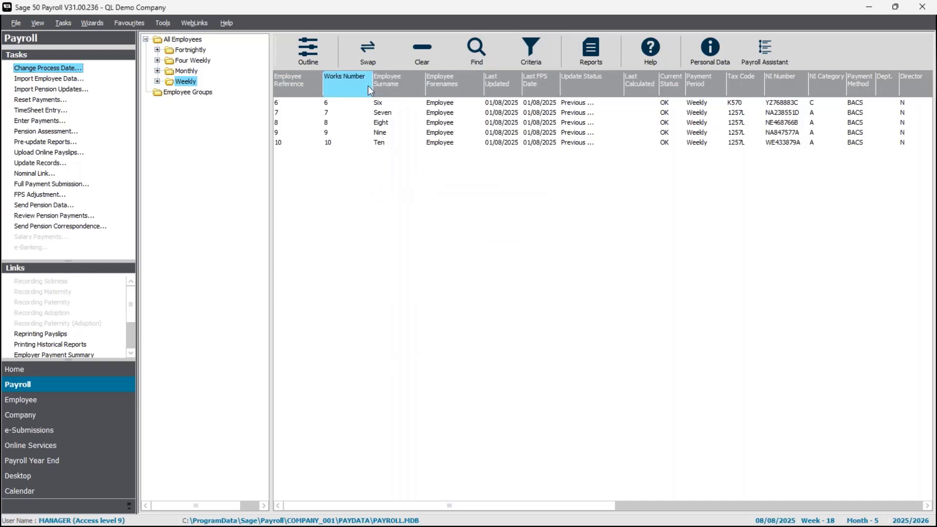
# Select all weekly employees and open their timesheet entry in a maximised window
pyautogui.click(367, 57)
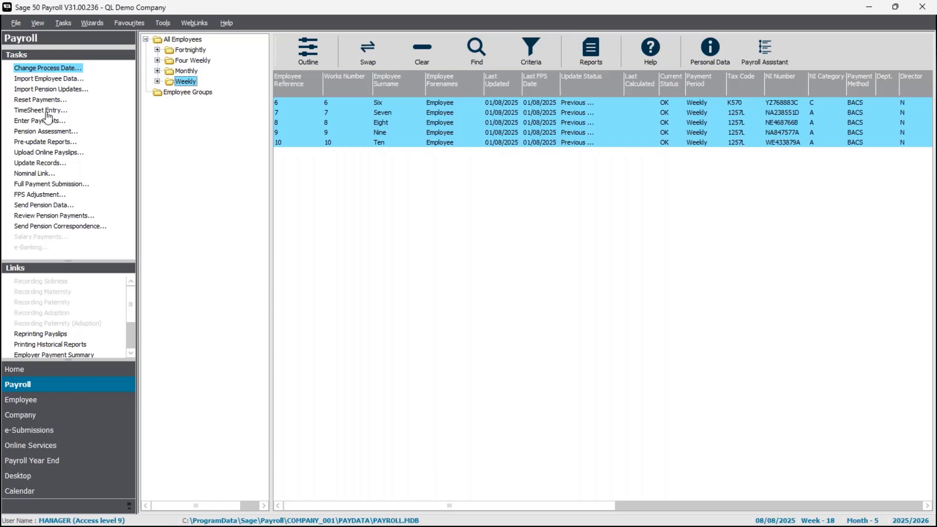
pyautogui.click(47, 112)
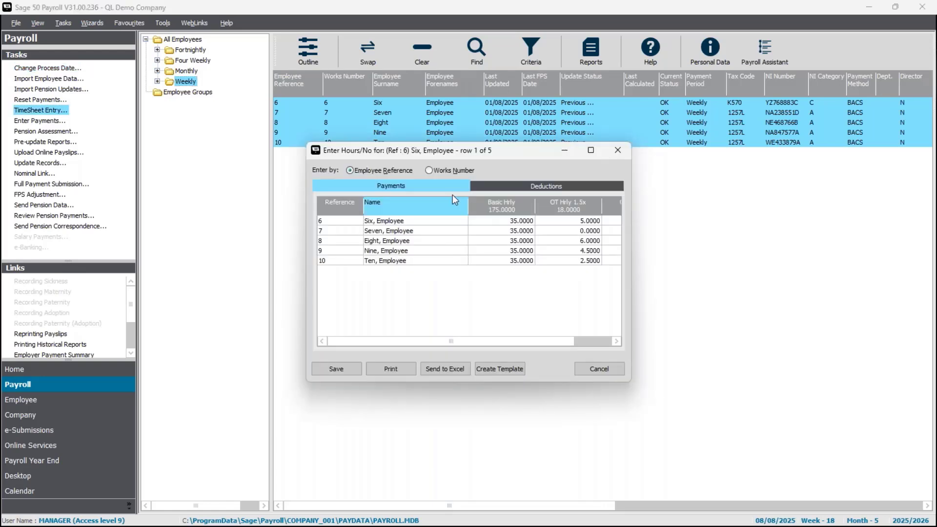
pyautogui.click(597, 154)
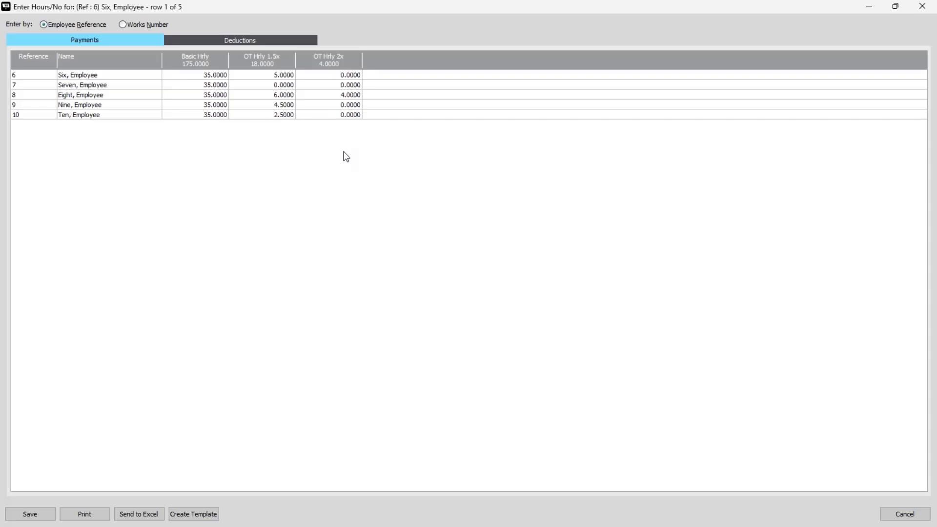
# Examine the existing Basic Hrly, OT Hrly 1.5x and OT Hrly 2x hours of the weekly employees
pyautogui.click(208, 85)
pyautogui.click(207, 94)
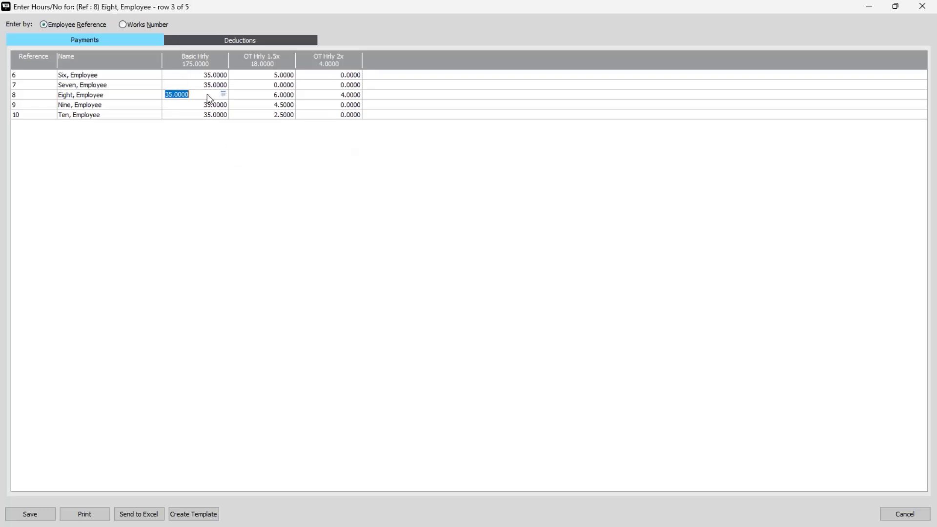
pyautogui.click(207, 103)
pyautogui.click(205, 115)
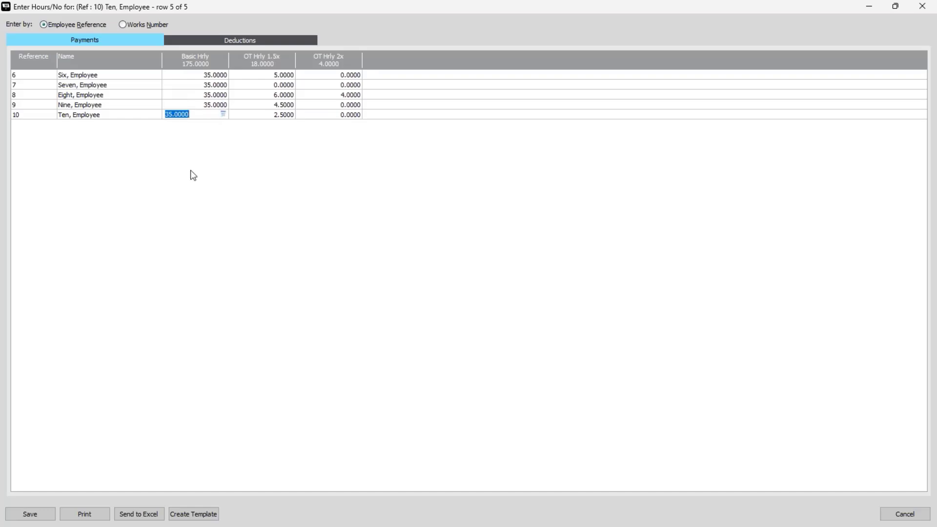
pyautogui.click(265, 77)
pyautogui.click(266, 94)
pyautogui.click(266, 105)
pyautogui.click(285, 113)
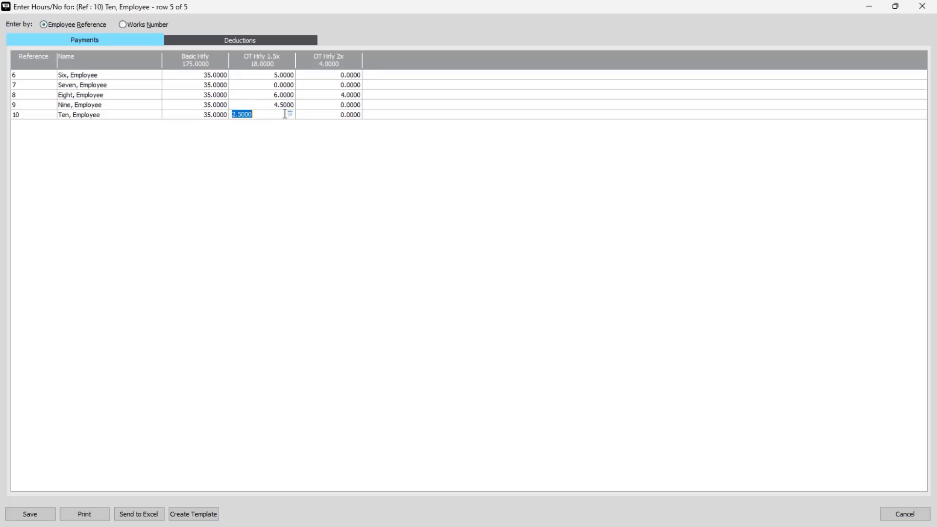
pyautogui.click(336, 95)
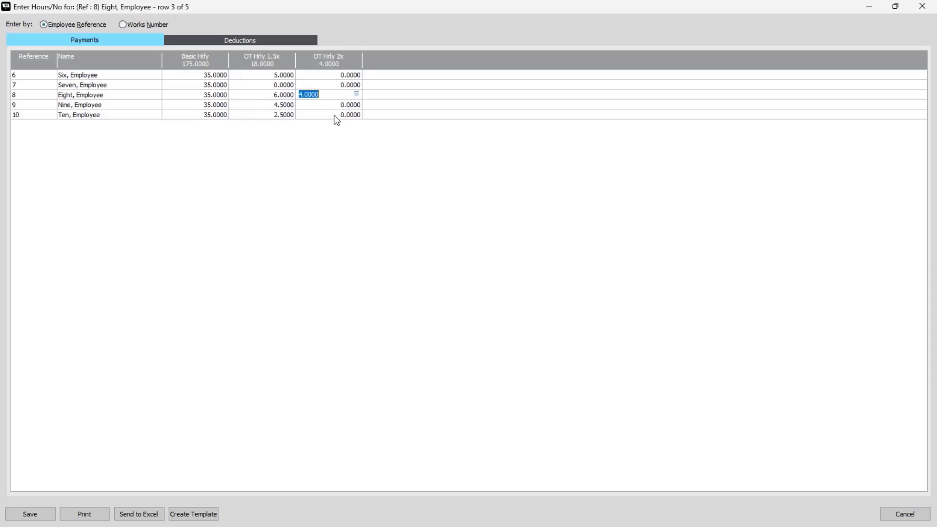
# Set the OT Hrly 1.5x hours of employees 6 to 10 to 10, 5.5, 0, 5 and 3 respectively
pyautogui.click(278, 78)
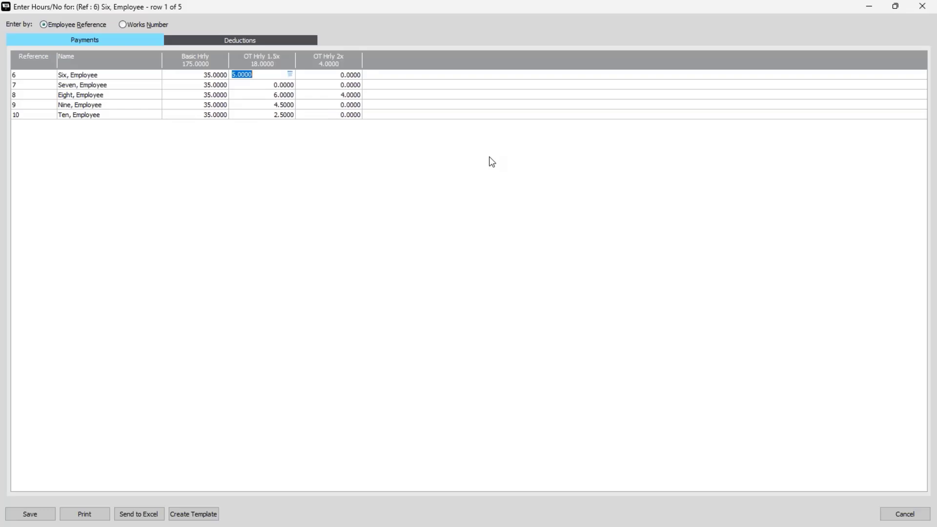
pyautogui.write('10')
pyautogui.press('Return')
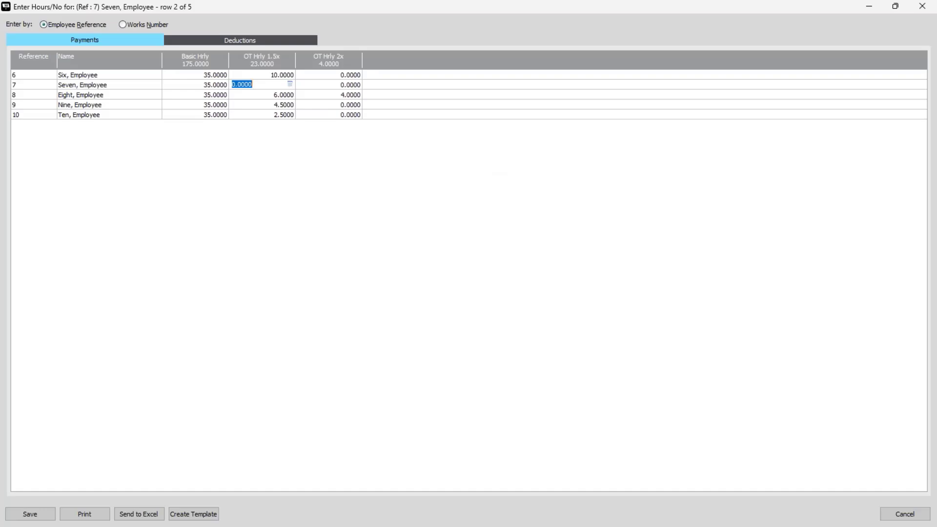
pyautogui.write('5.5')
pyautogui.press('Return')
pyautogui.write('0')
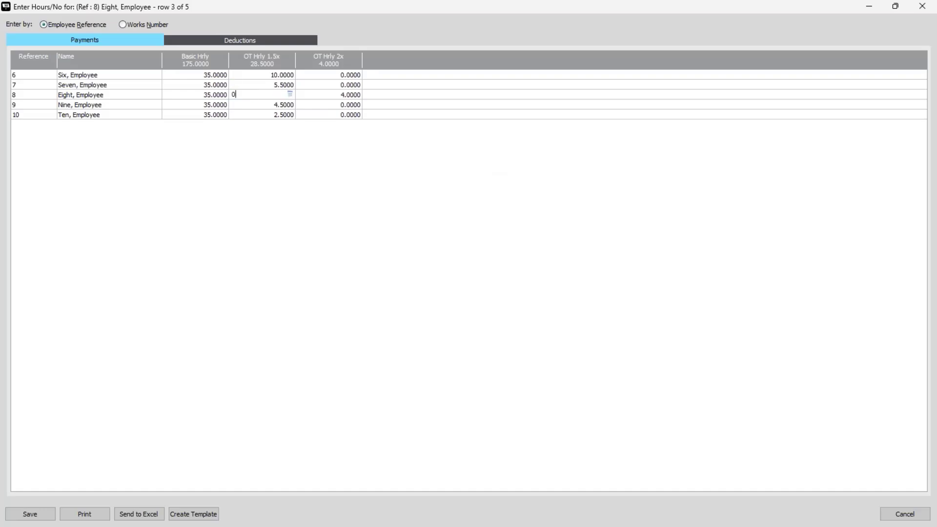
pyautogui.press('Return')
pyautogui.write('5')
pyautogui.press('Return')
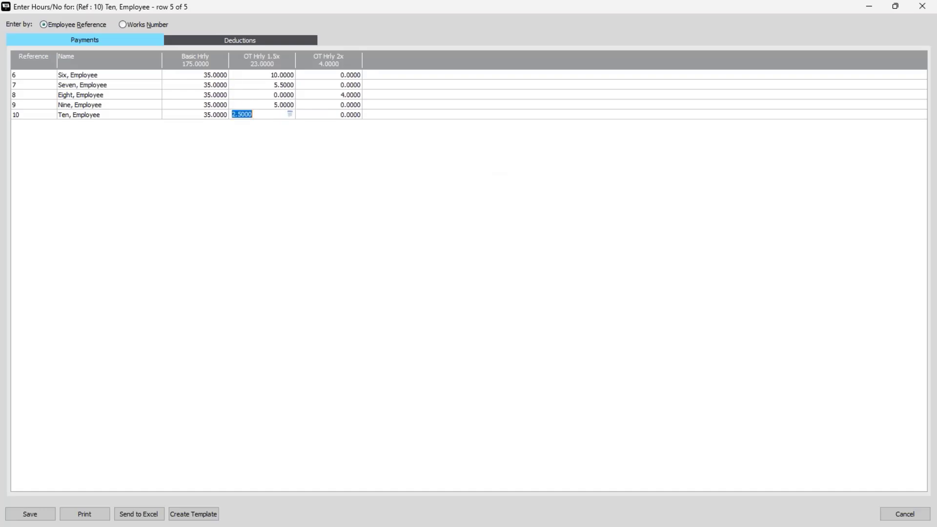
pyautogui.write('3')
pyautogui.press('Return')
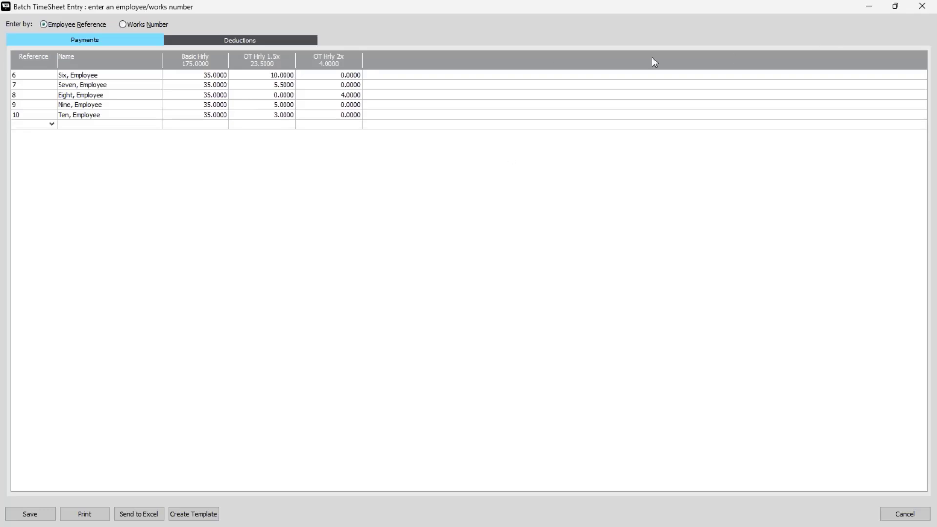
# Set employee 8's OT Hrly 2x hours to 0 and check the timesheet's deductions
pyautogui.click(358, 94)
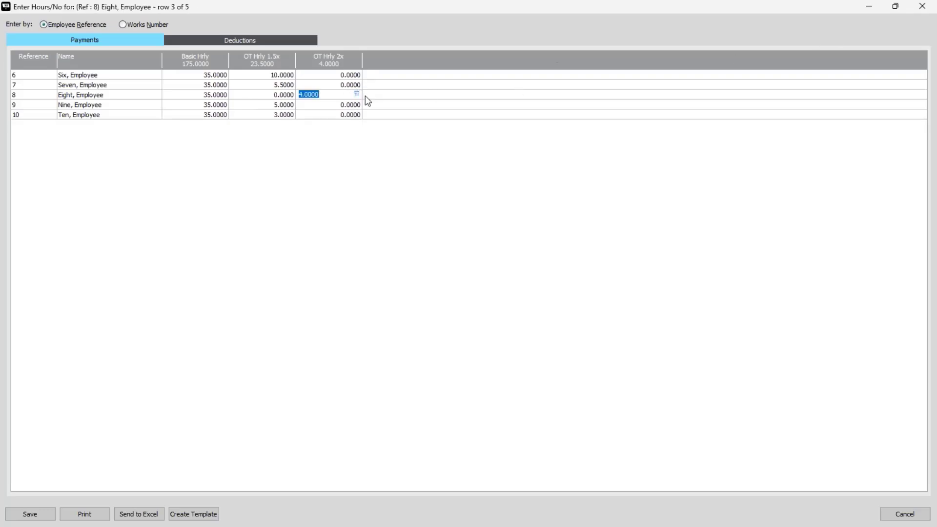
pyautogui.write('0')
pyautogui.press('Return')
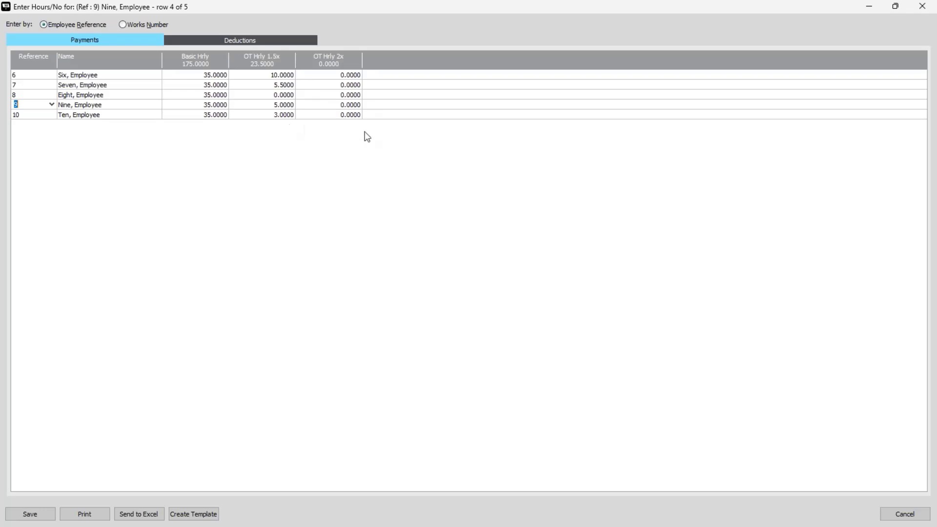
pyautogui.click(260, 42)
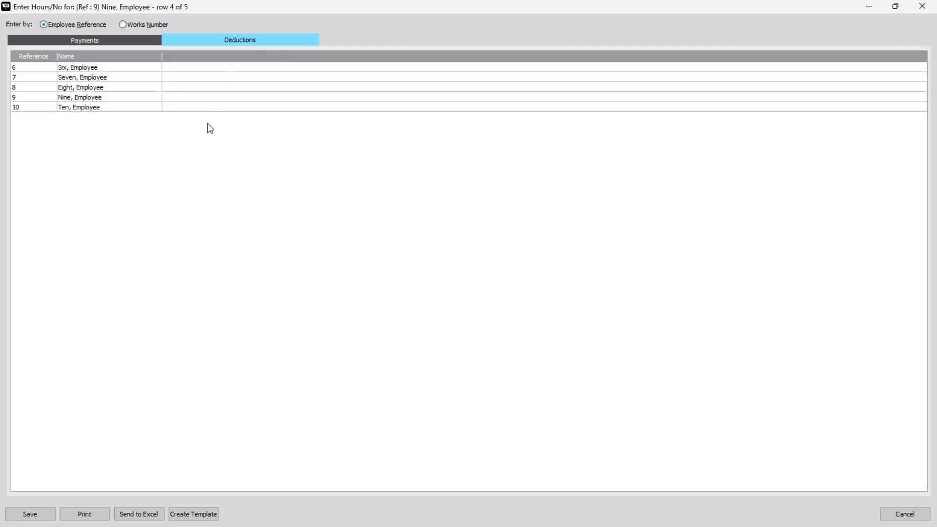
pyautogui.click(118, 42)
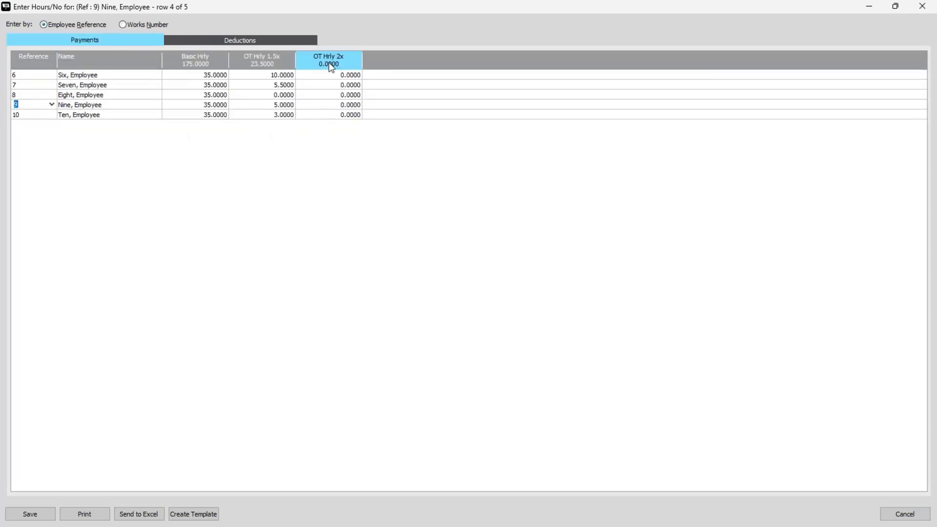
# Set employee 8's OT Hrly 2x hours to 4 and save the weekly timesheet
pyautogui.click(341, 94)
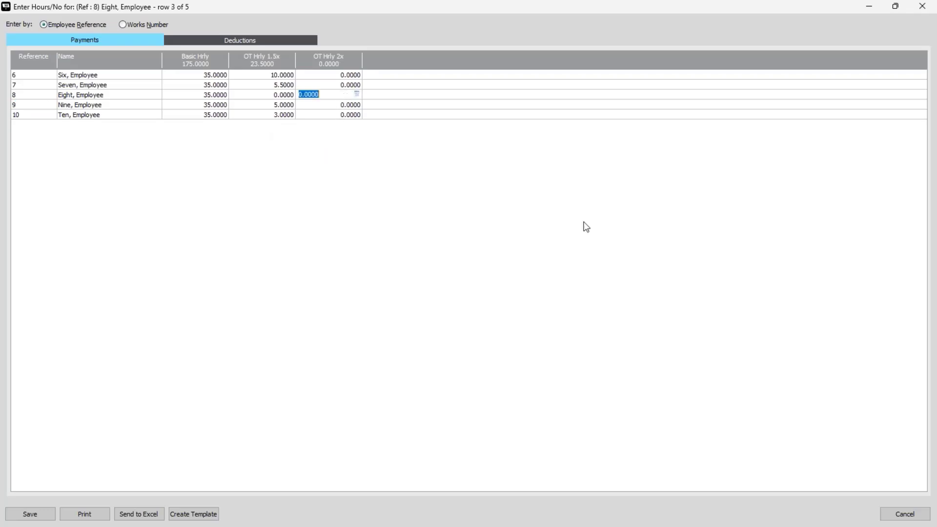
pyautogui.write('4')
pyautogui.press('Return')
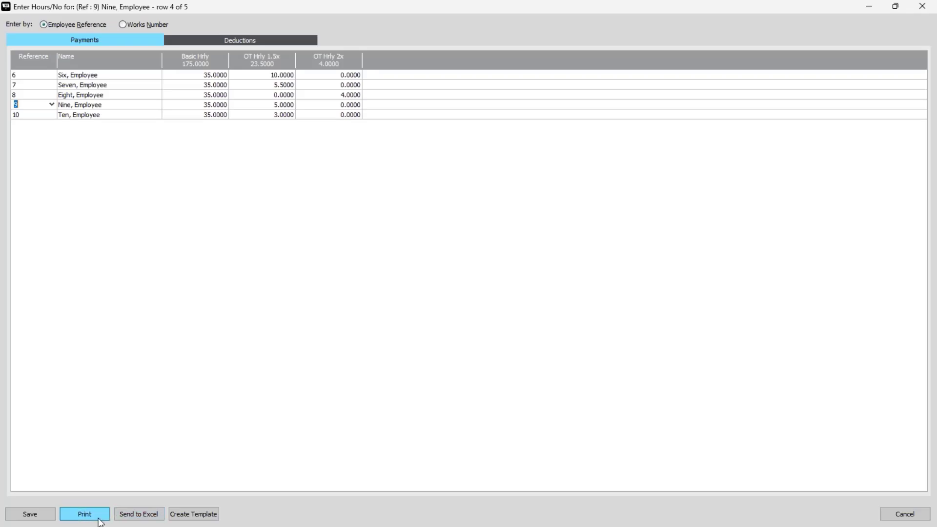
pyautogui.click(41, 518)
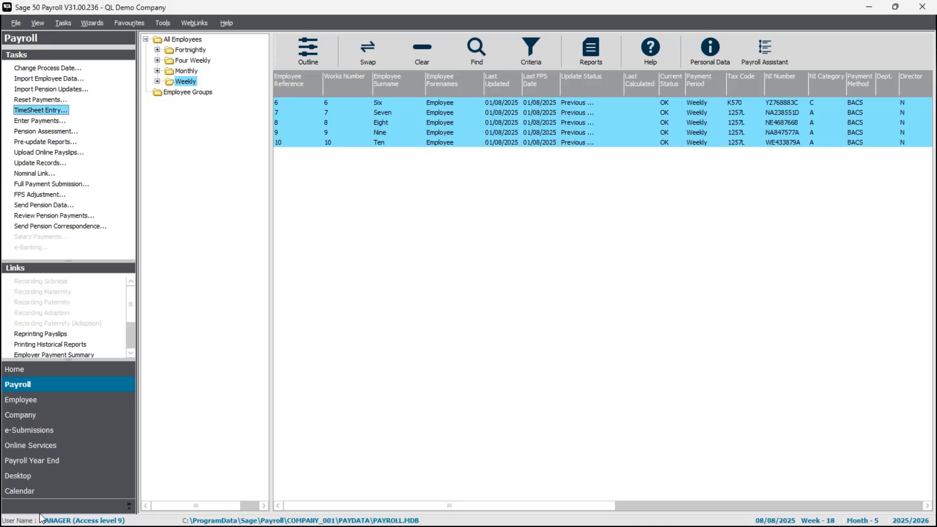
# Open payment entry for the selected weekly employees, accepting the check for legislation updates
pyautogui.click(26, 125)
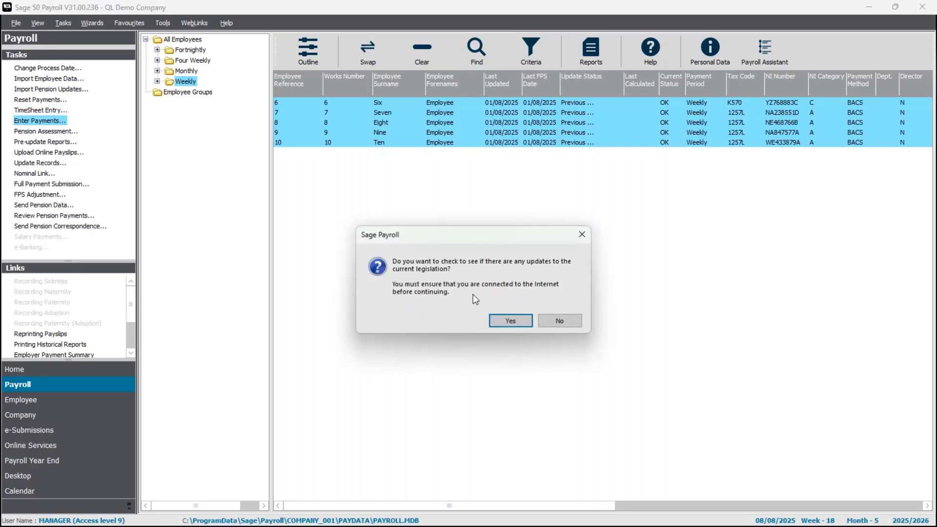
pyautogui.click(524, 321)
pyautogui.click(459, 295)
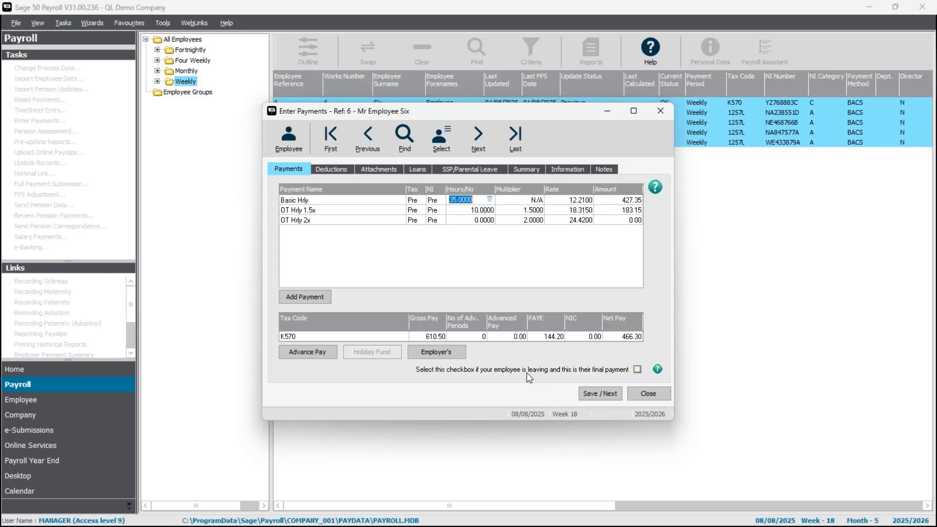
# Review and save each weekly employee's payments in turn, and close payment entry
pyautogui.click(590, 395)
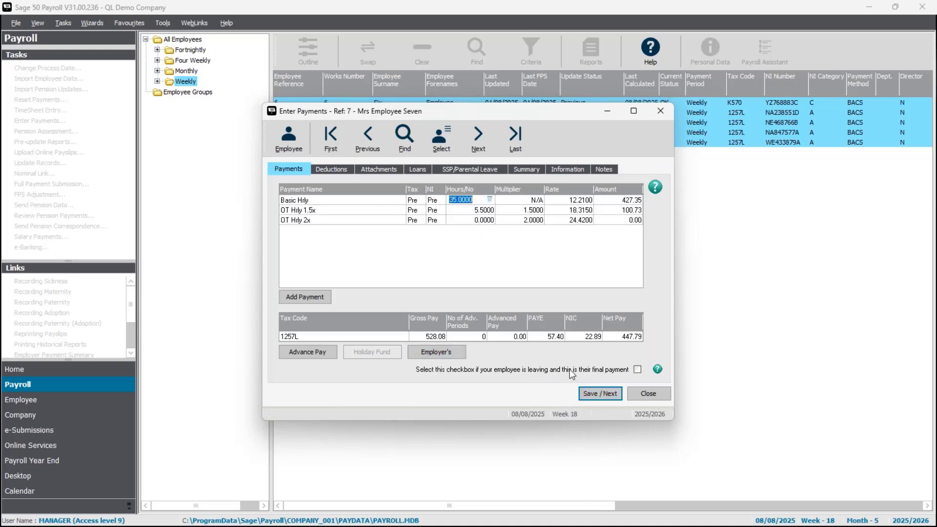
pyautogui.click(597, 390)
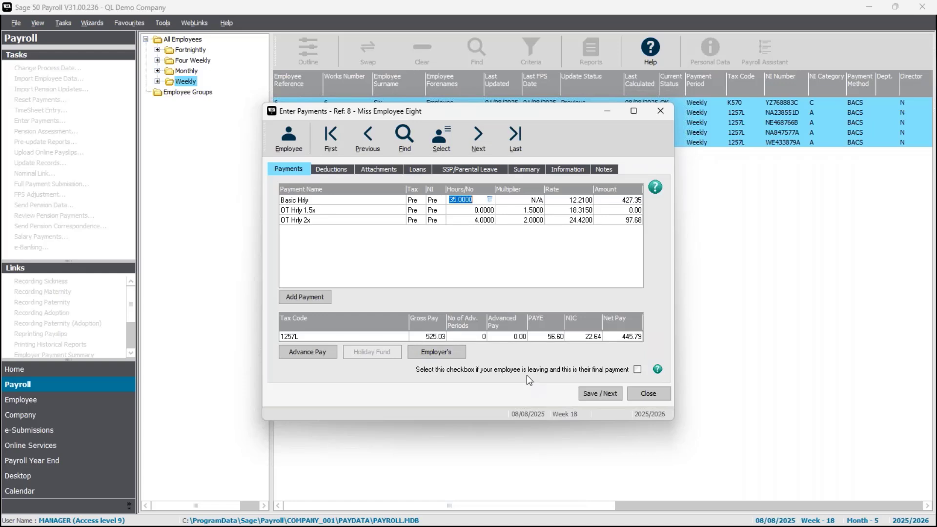
pyautogui.click(593, 396)
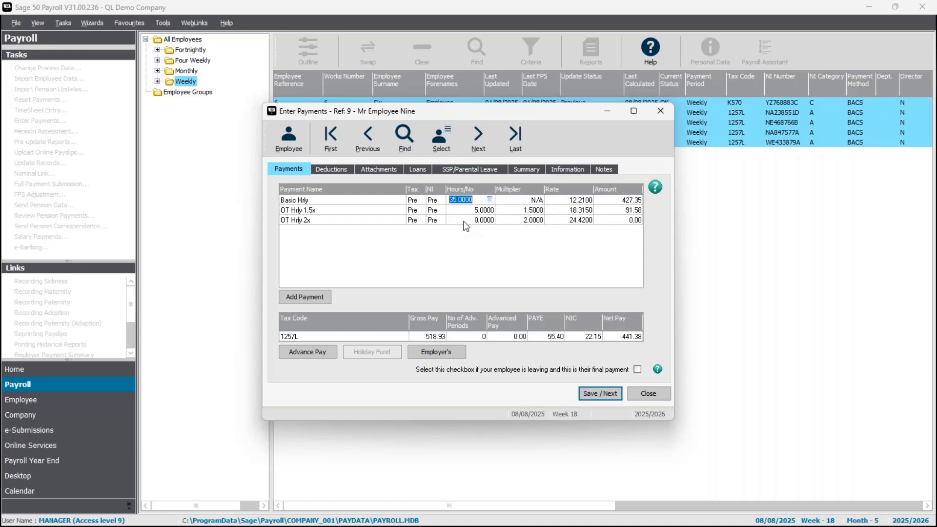
pyautogui.click(600, 393)
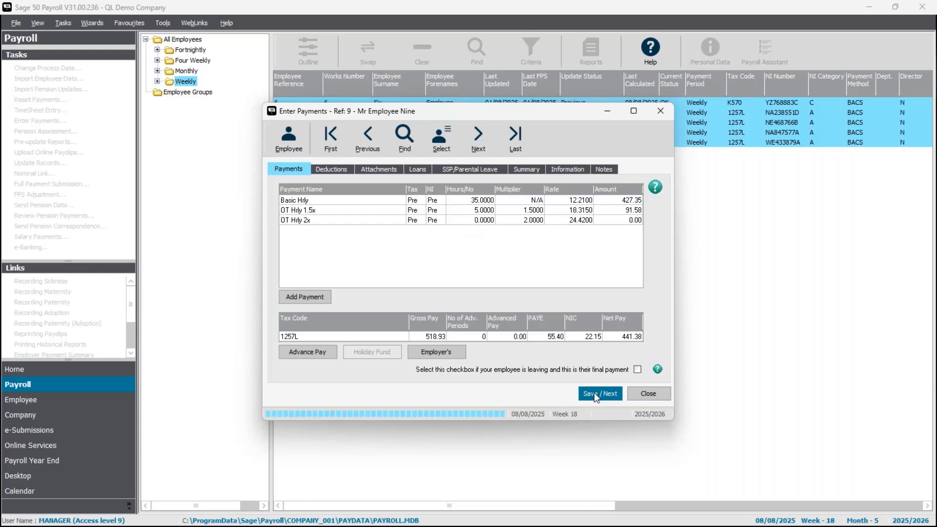
pyautogui.click(647, 394)
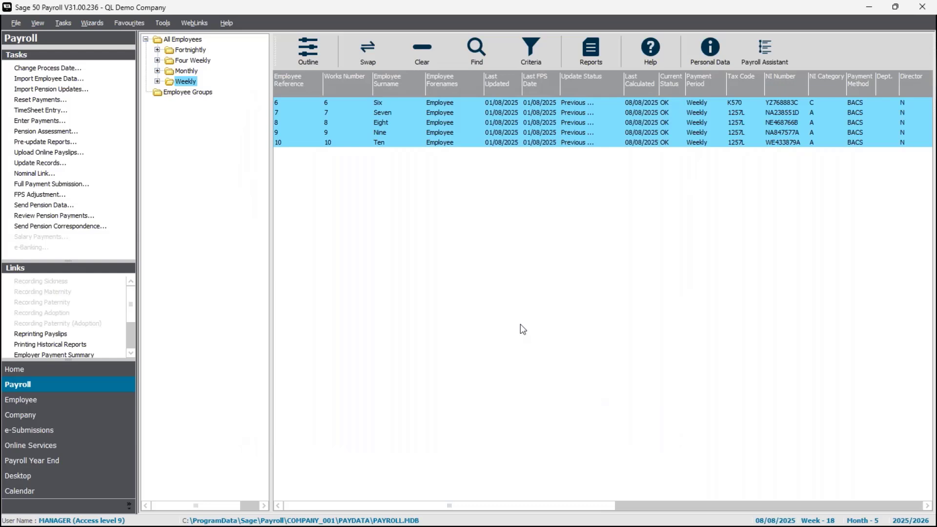
# List the monthly employees and change the process date to 31/08/2025
pyautogui.click(187, 74)
pyautogui.click(56, 68)
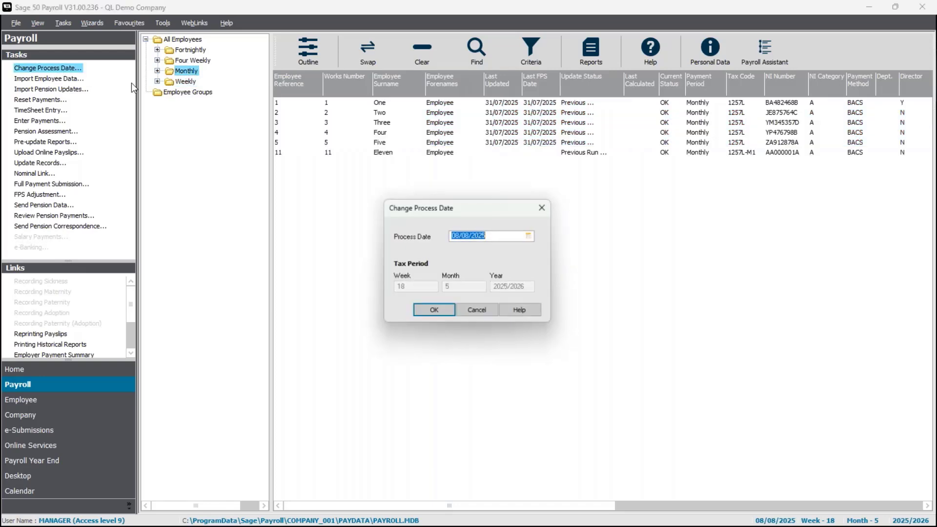
pyautogui.write('31/08/2')
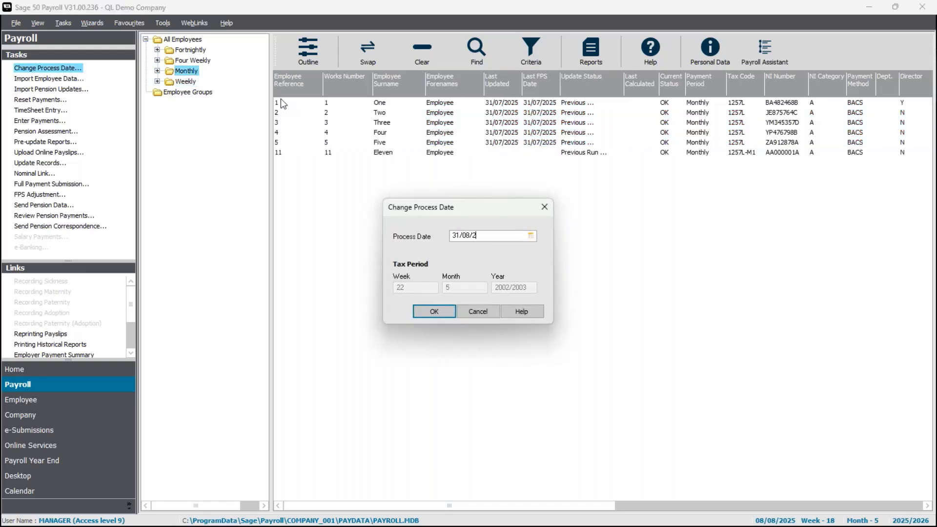
pyautogui.write('5')
pyautogui.press('Return')
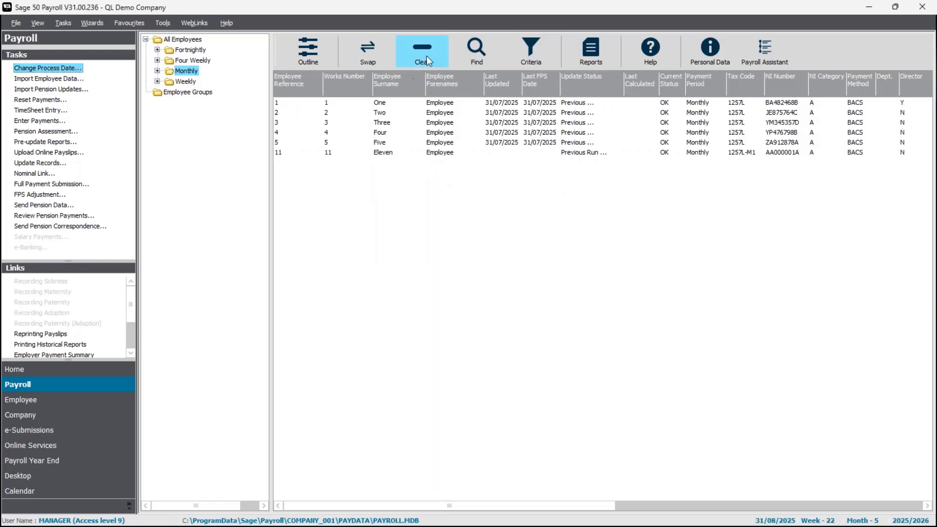
# Select all monthly employees and start the Reset Payments wizard for them with Selectively Reset
pyautogui.click(368, 53)
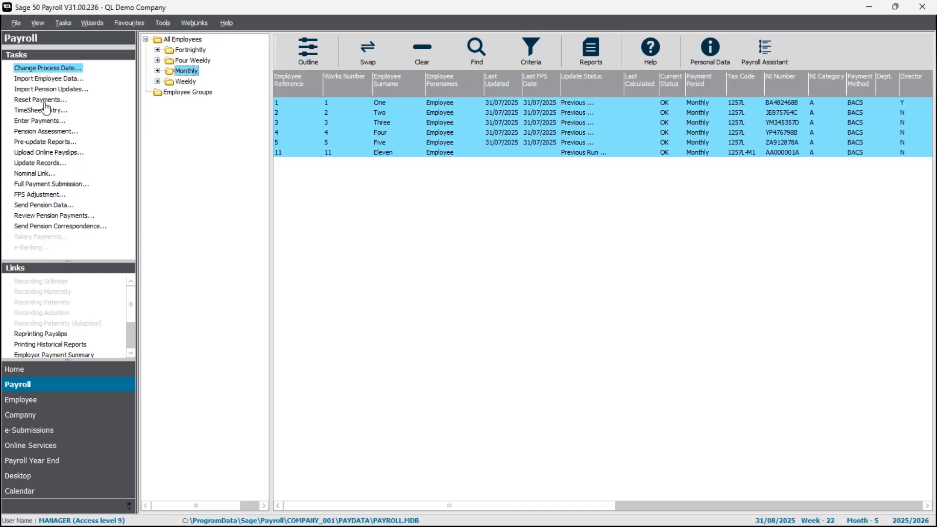
pyautogui.click(46, 100)
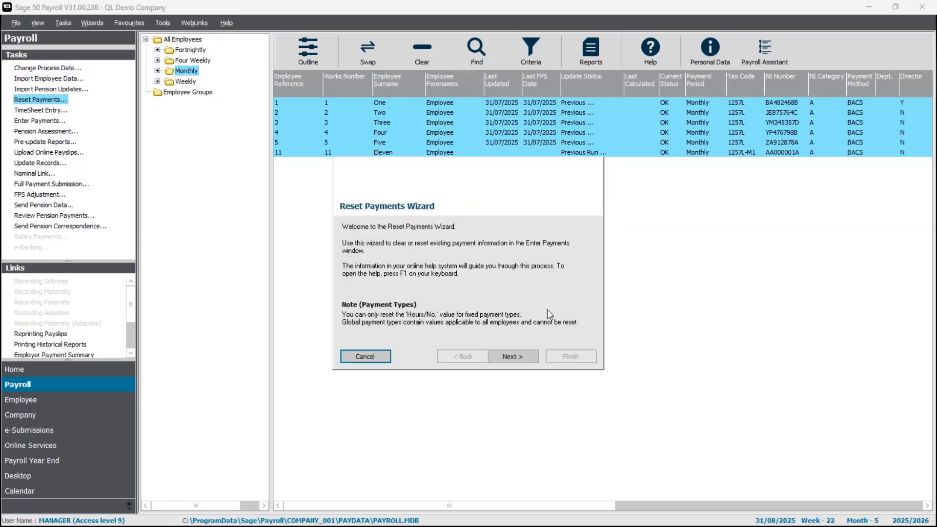
pyautogui.click(513, 356)
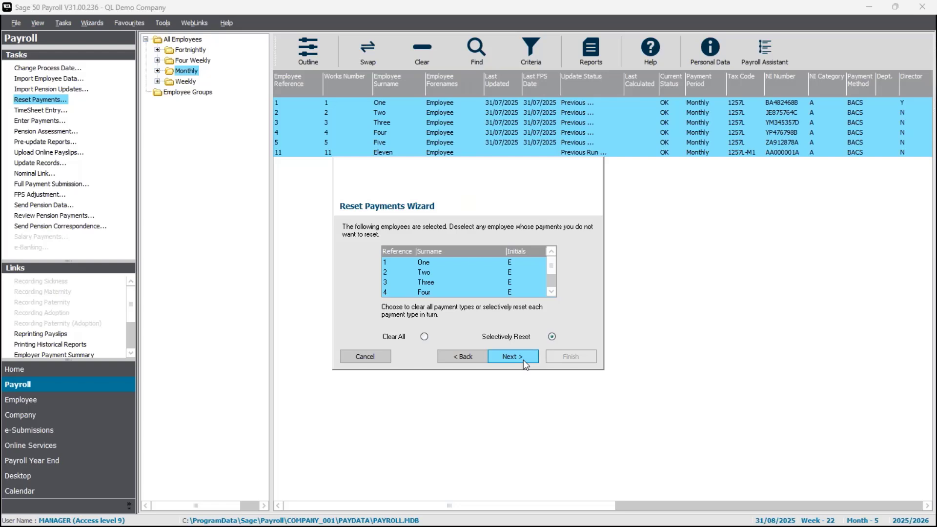
pyautogui.click(523, 359)
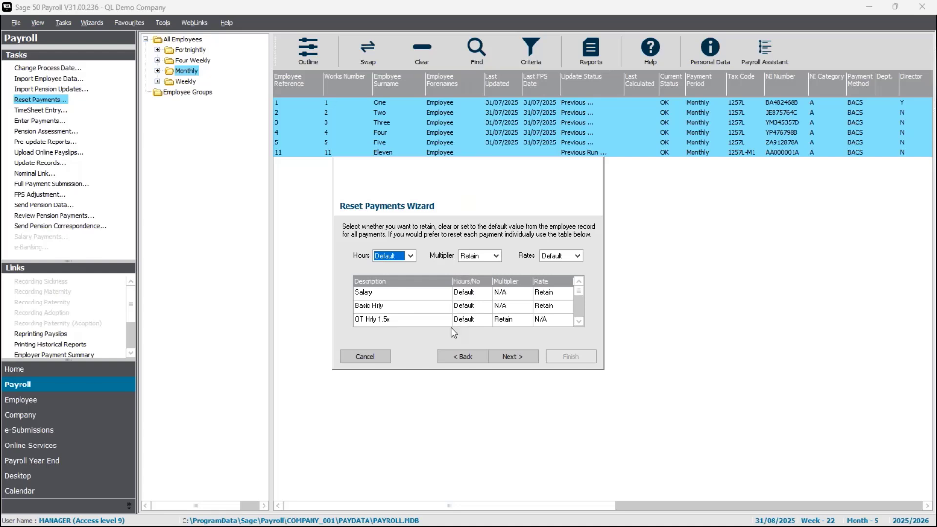
# Examine the hours, multiplier and rate reset settings of every payment type, from Salary to OT Sal 2x
pyautogui.click(579, 322)
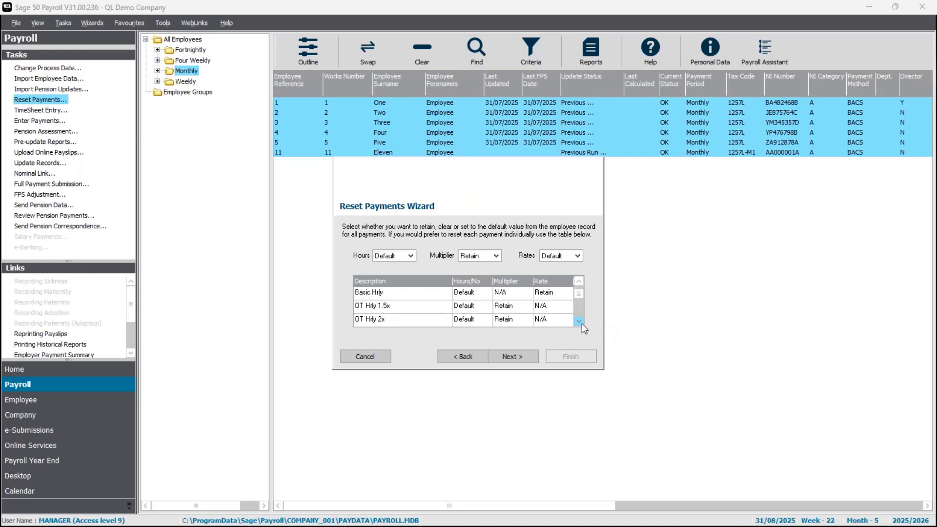
pyautogui.click(579, 322)
pyautogui.click(579, 322)
pyautogui.click(579, 322)
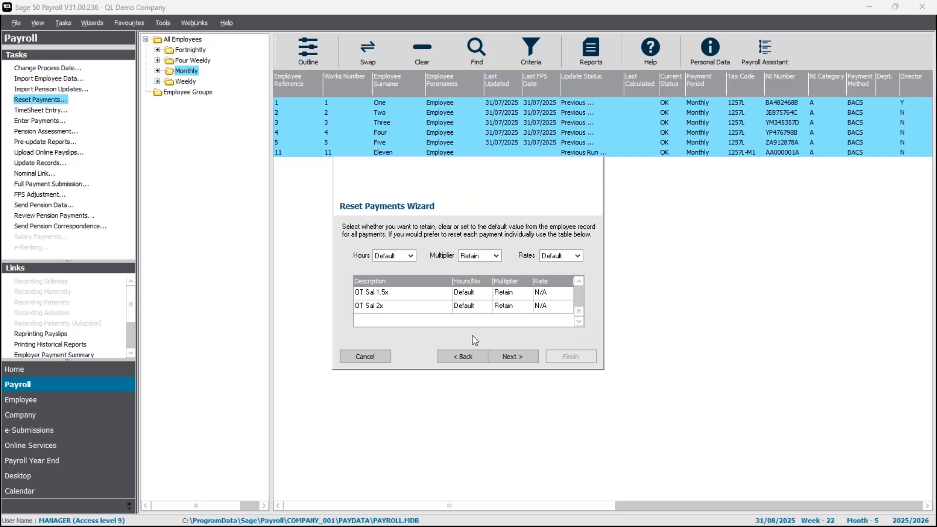
pyautogui.click(579, 283)
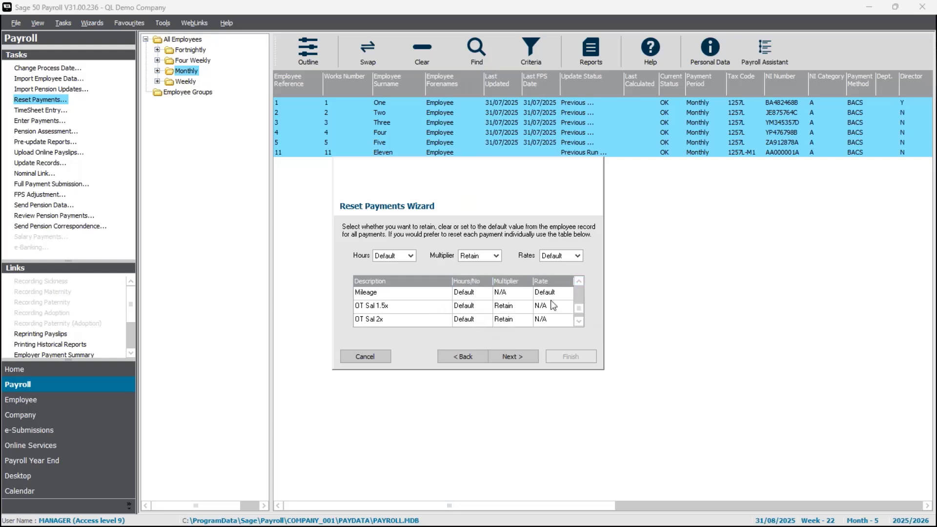
pyautogui.click(579, 283)
pyautogui.click(579, 283)
pyautogui.click(579, 282)
pyautogui.click(579, 283)
pyautogui.click(579, 283)
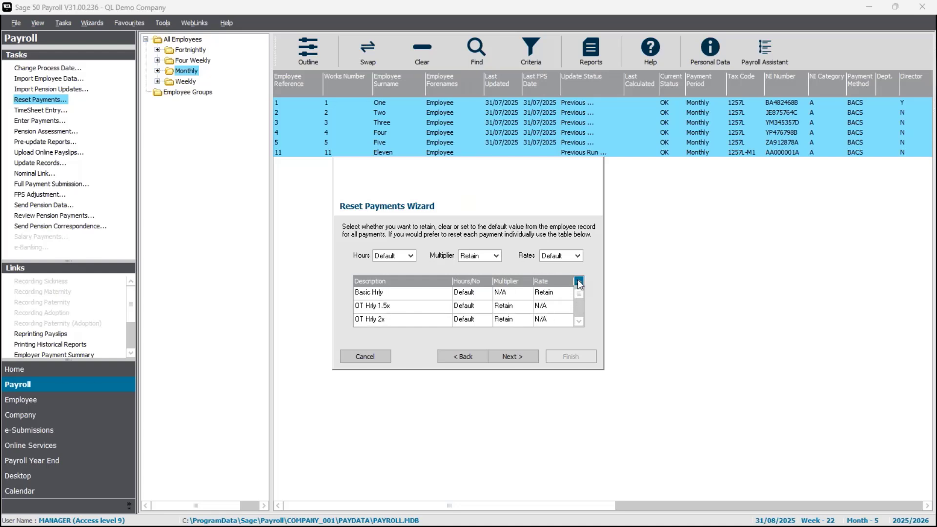
pyautogui.click(579, 283)
pyautogui.click(466, 293)
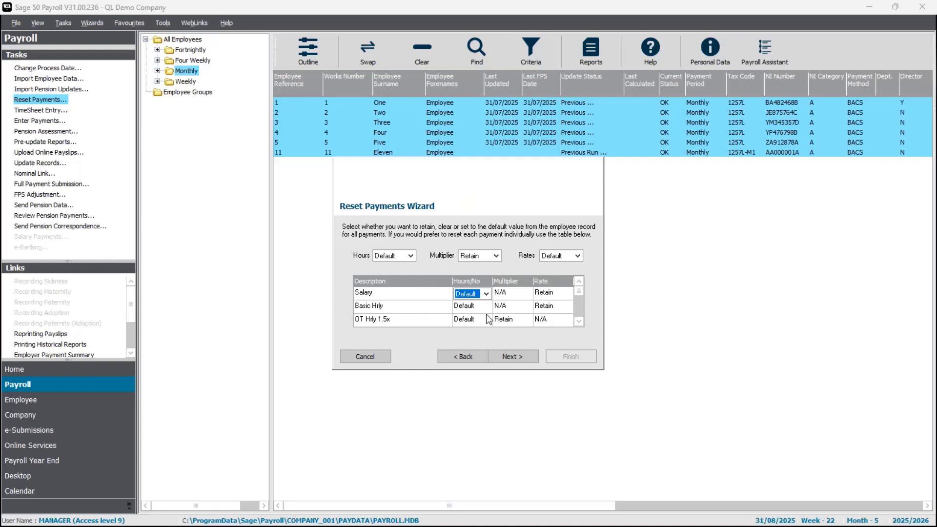
pyautogui.click(579, 321)
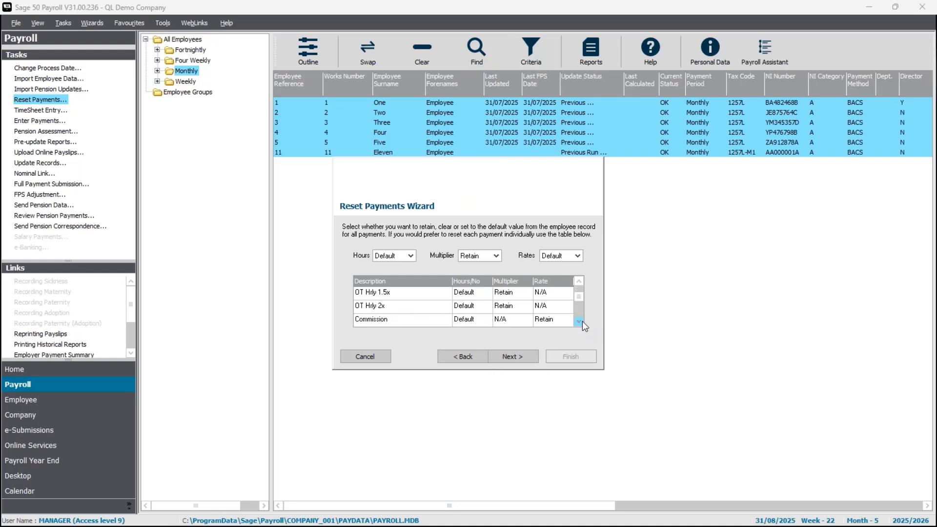
pyautogui.click(580, 321)
pyautogui.click(579, 322)
pyautogui.click(579, 321)
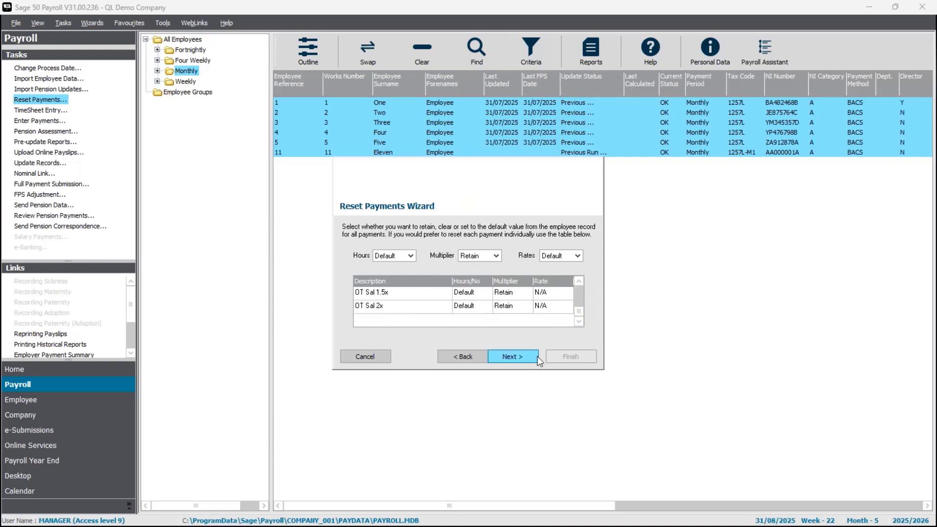
# Accept the payment and deduction reset settings and complete the payment reset for the monthly employees
pyautogui.click(520, 356)
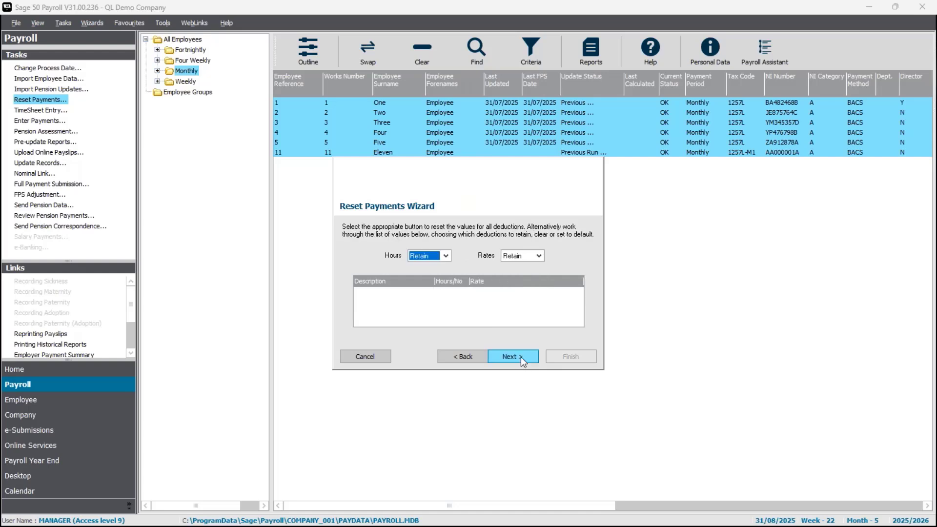
pyautogui.click(520, 356)
pyautogui.click(520, 357)
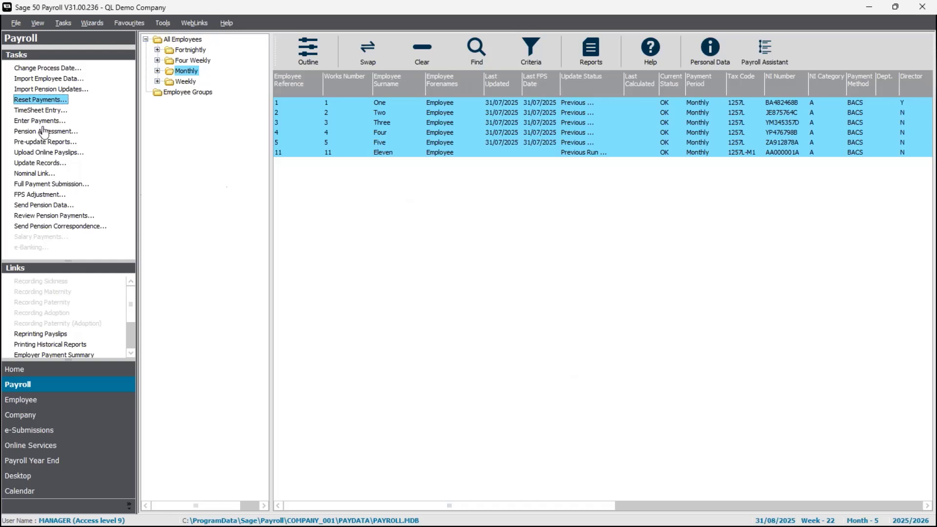
# Open timesheet entry for the monthly employees and enter Mileage of 50 for employee reference 1 and 110 for reference 3
pyautogui.click(42, 111)
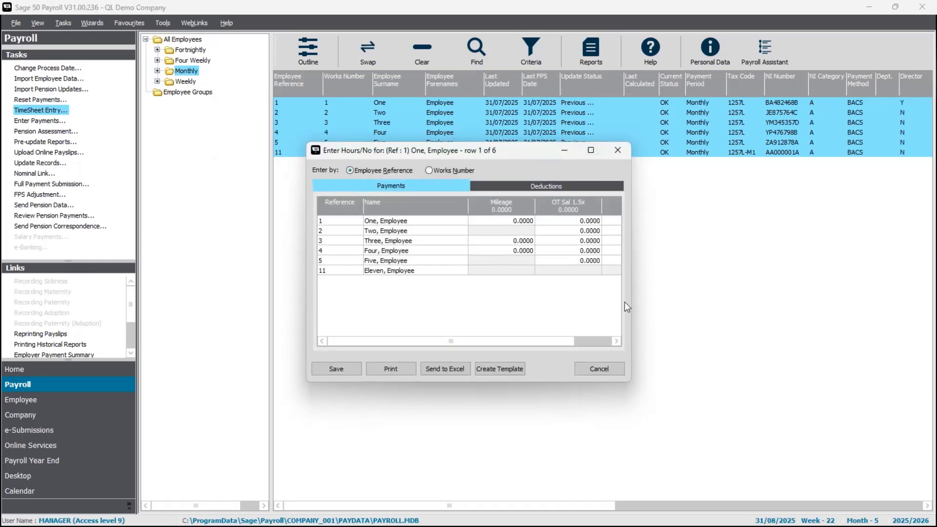
pyautogui.moveTo(630, 381); pyautogui.dragTo(786, 423)
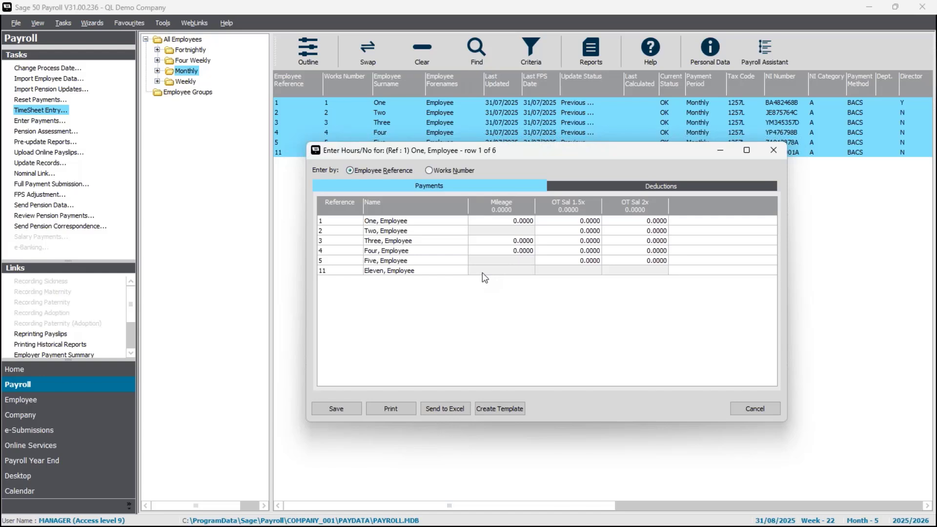
pyautogui.click(504, 226)
pyautogui.write('50')
pyautogui.press('Return')
pyautogui.press('Down')
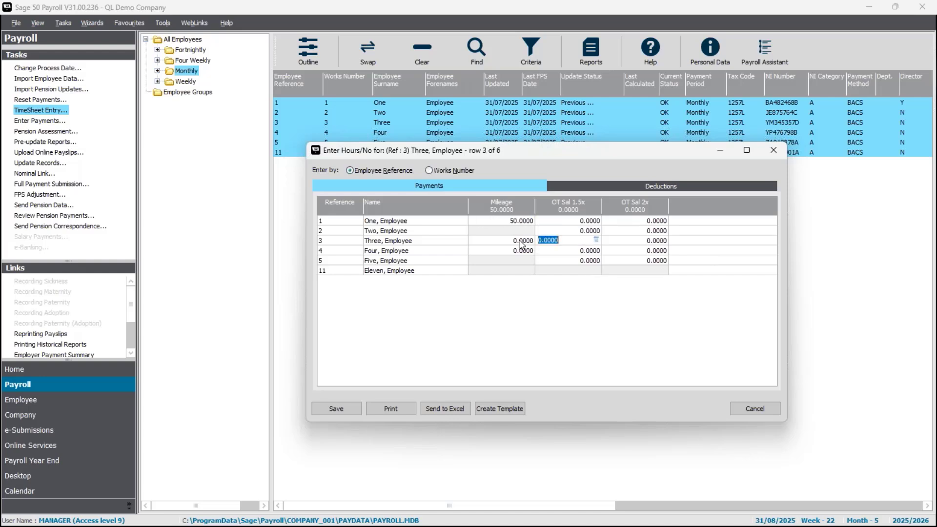
pyautogui.press('Left')
pyautogui.write('110')
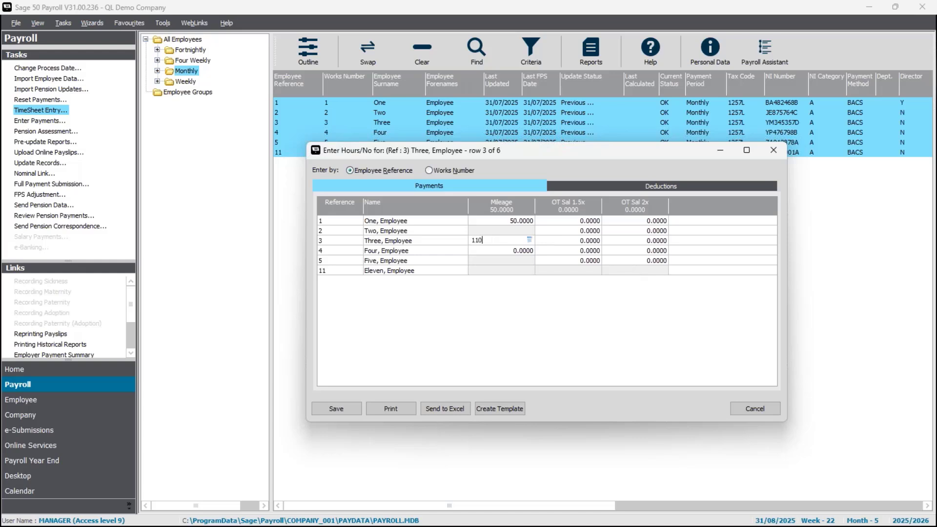
pyautogui.press('Return')
# Enter OT Sal 1.5x hours of 5 for employee reference 1 and 4.5 for reference 2, and save the timesheet
pyautogui.click(569, 222)
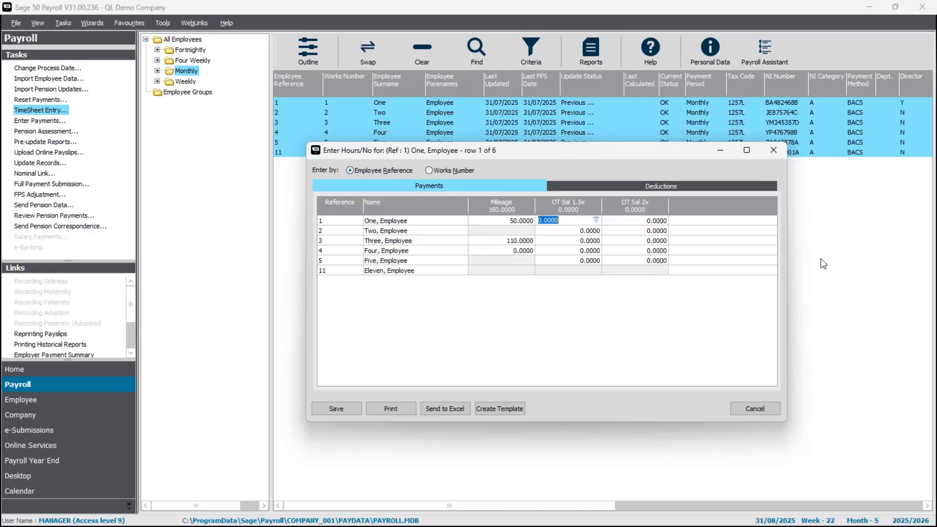
pyautogui.write('5')
pyautogui.press('Return')
pyautogui.write('4.5')
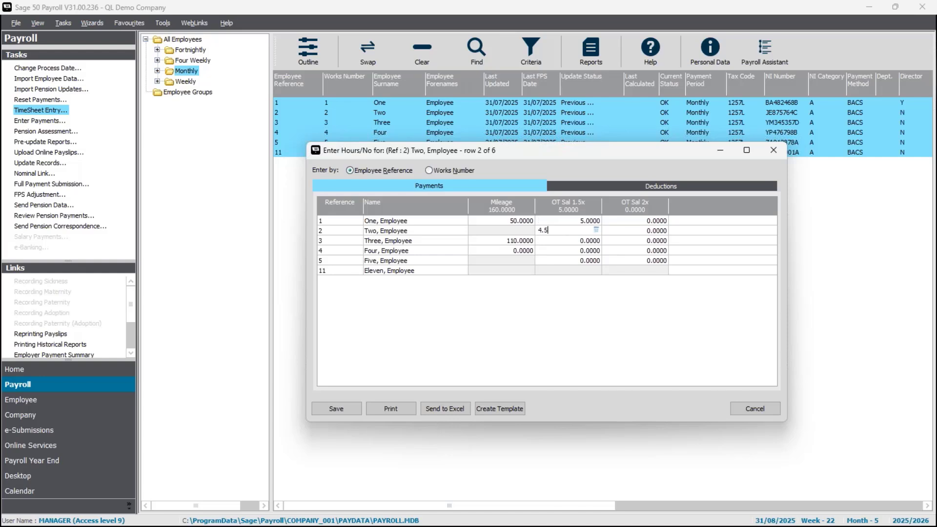
pyautogui.press('Return')
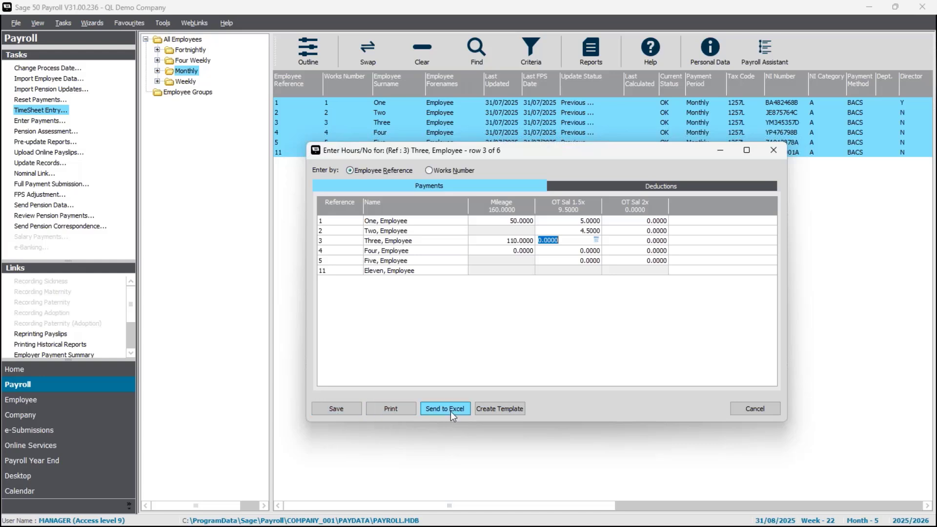
pyautogui.click(351, 411)
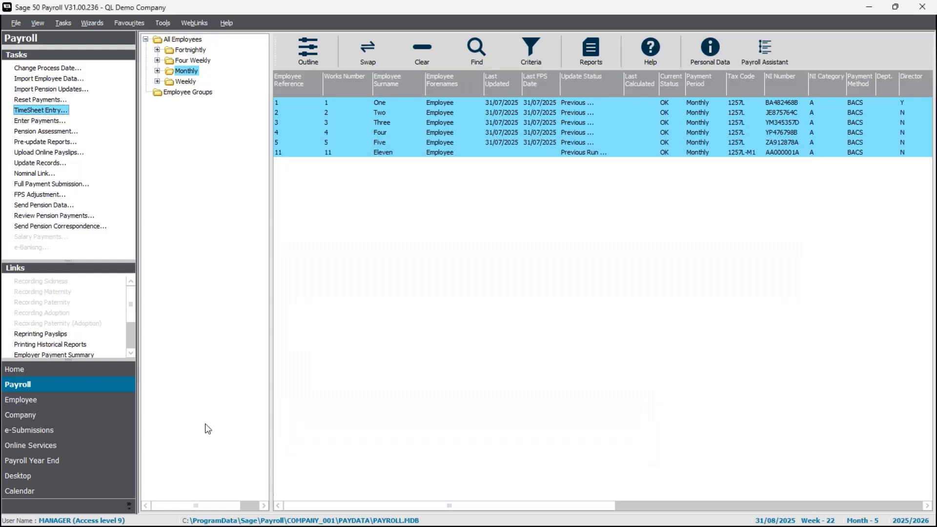
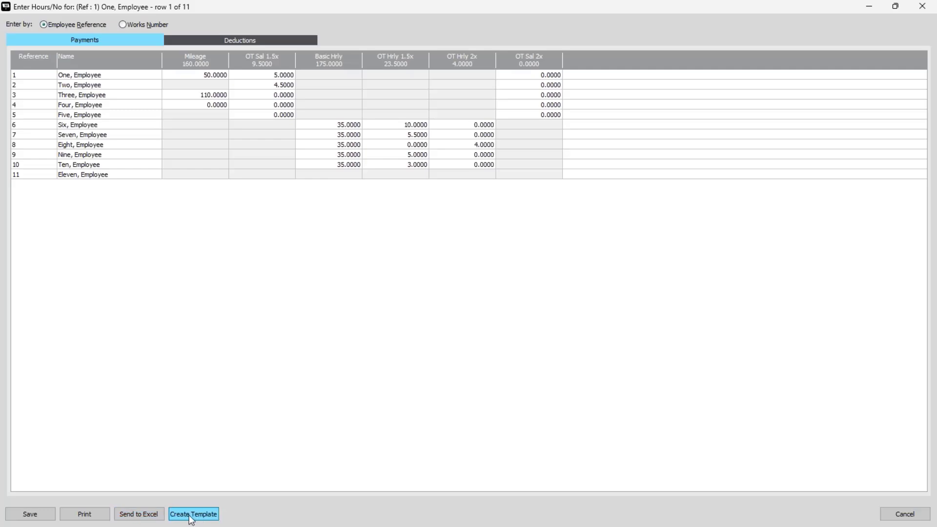
# Create an Excel import template from the all-employee timesheet and examine its payment type, Employee Reference and Works Number headings
pyautogui.click(190, 517)
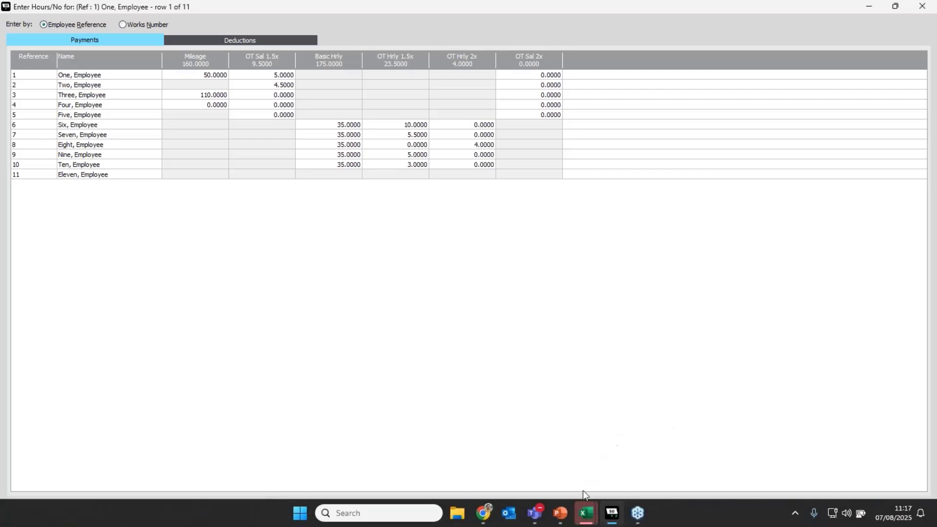
pyautogui.moveTo(586, 513)
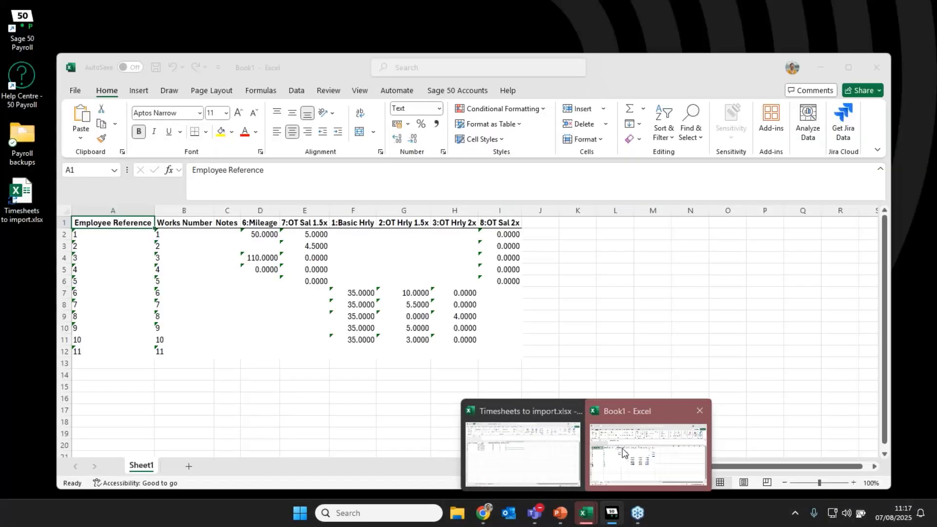
pyautogui.click(614, 482)
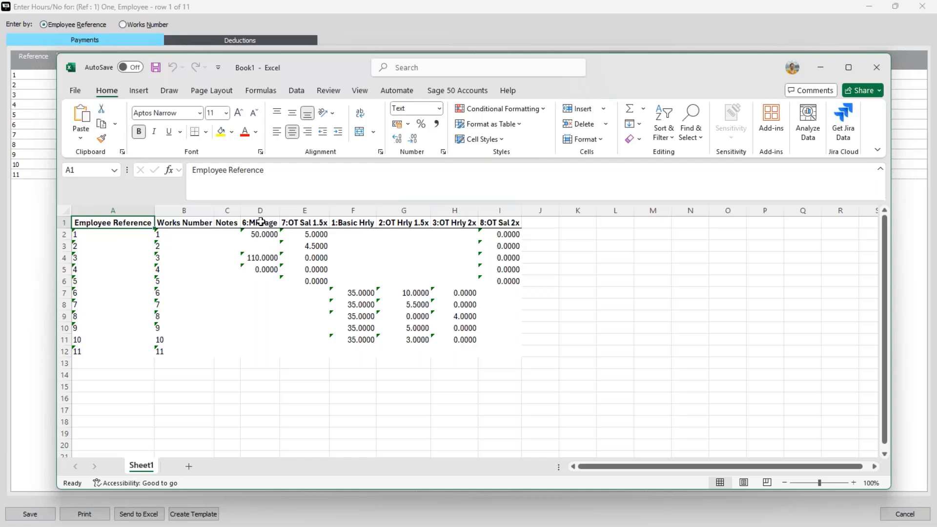
pyautogui.moveTo(260, 223); pyautogui.dragTo(485, 222)
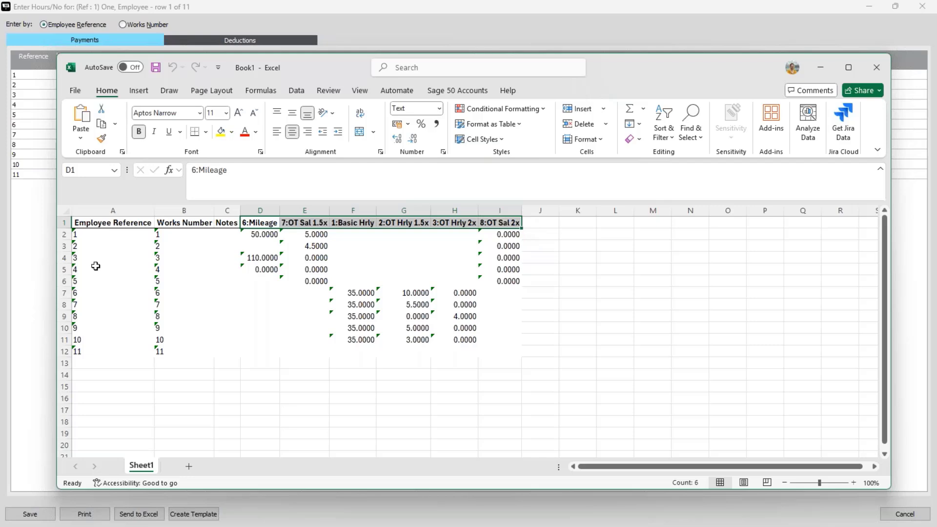
pyautogui.click(87, 224)
pyautogui.click(175, 224)
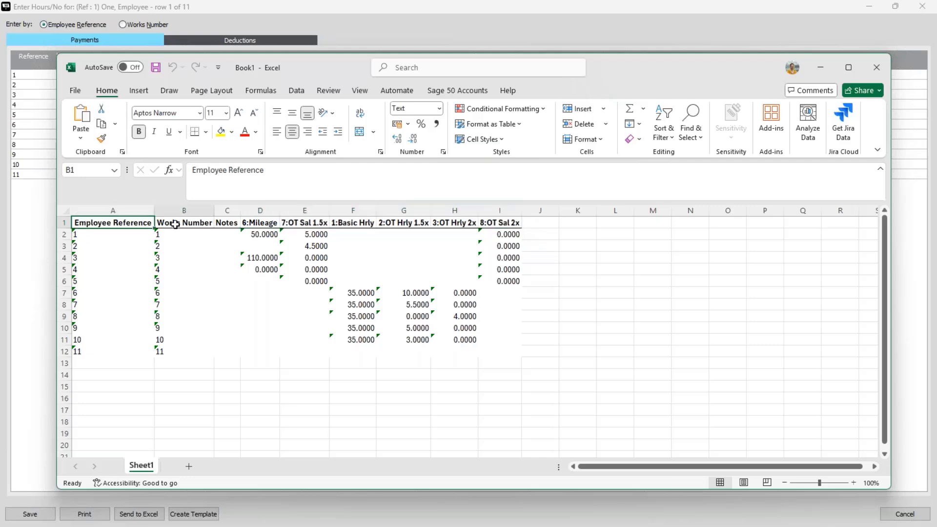
pyautogui.click(112, 222)
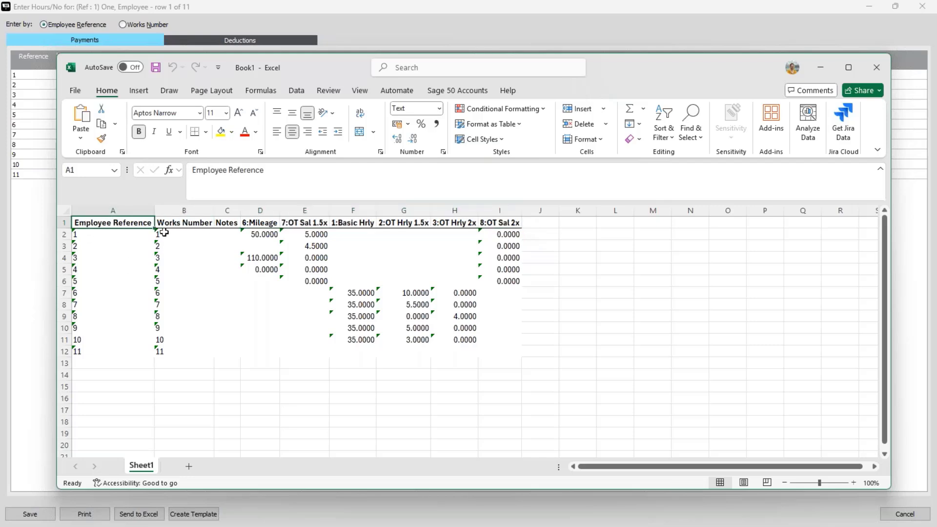
pyautogui.click(181, 225)
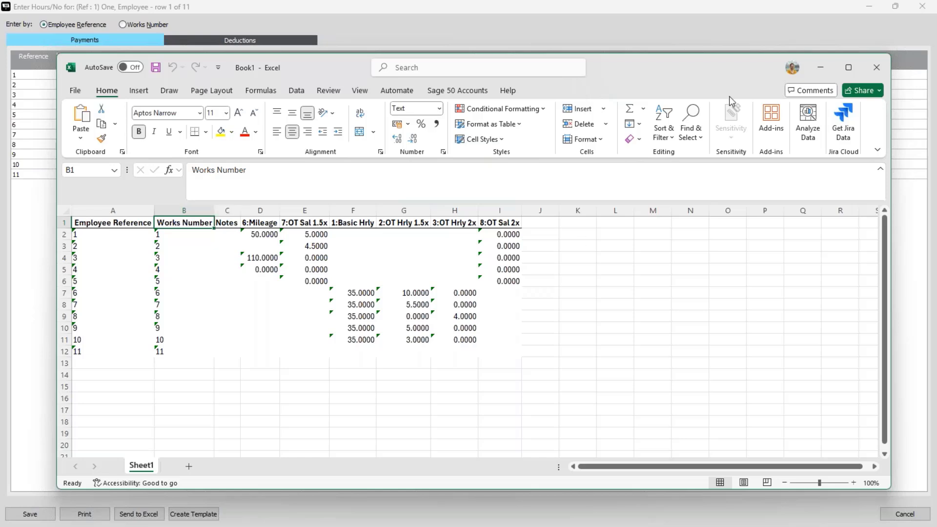
pyautogui.click(820, 68)
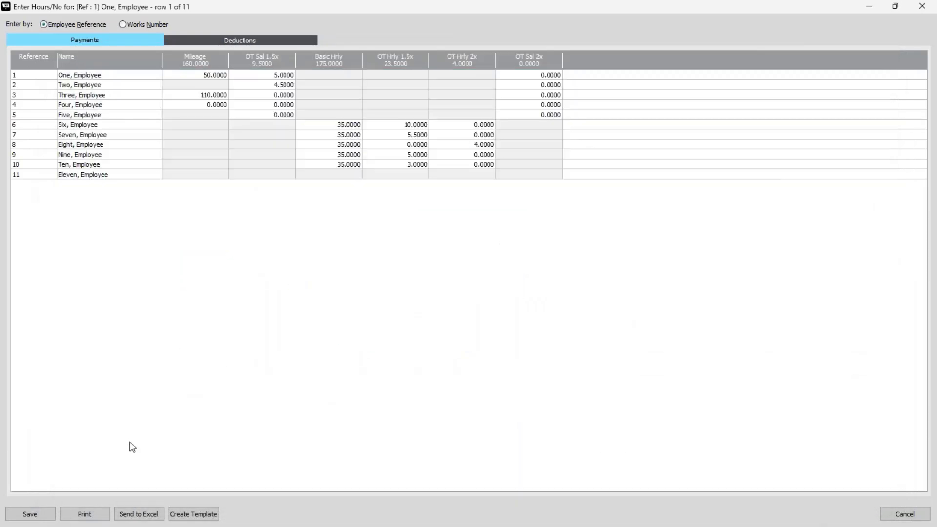
# Send the timesheet grid to Excel and inspect the Name column in the exported workbook
pyautogui.click(144, 518)
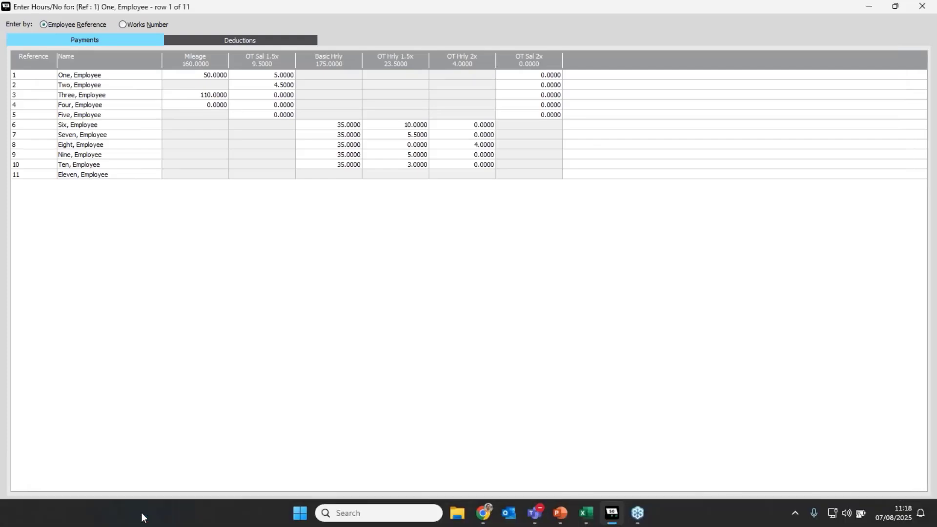
pyautogui.click(582, 516)
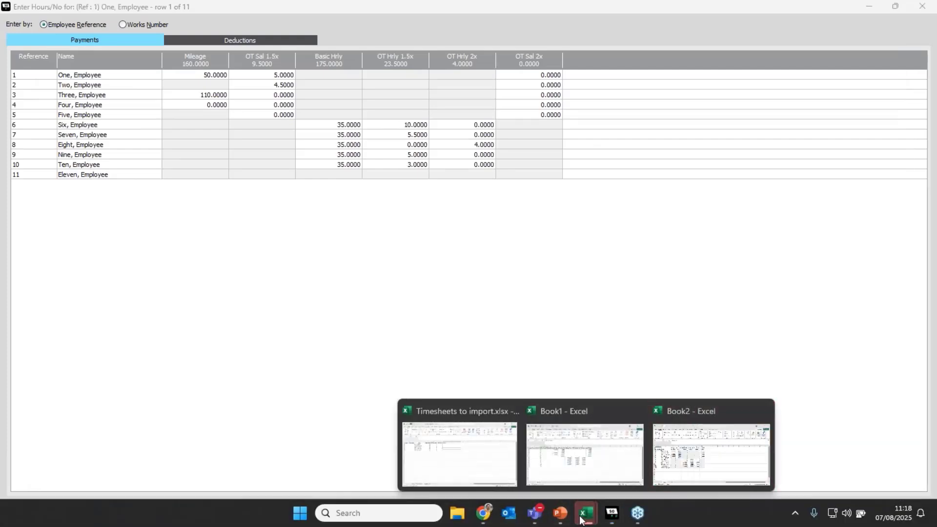
pyautogui.click(696, 461)
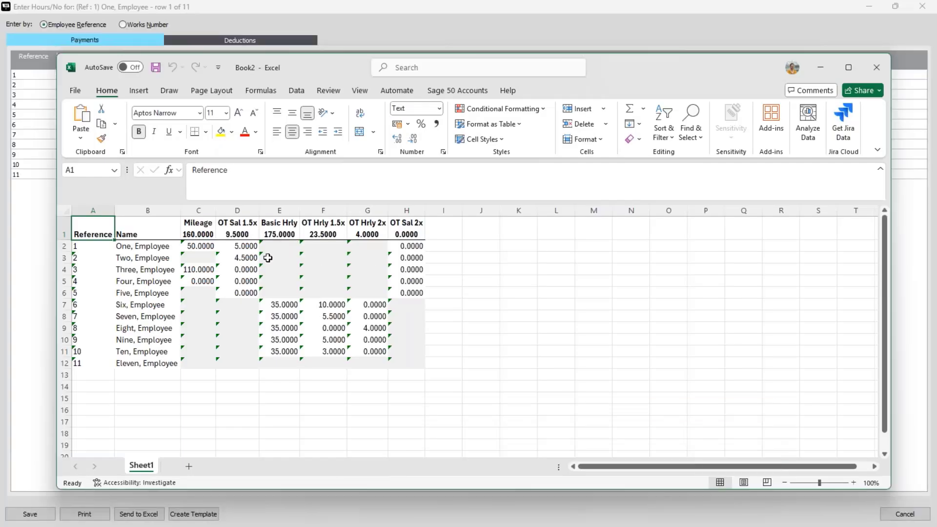
pyautogui.click(146, 230)
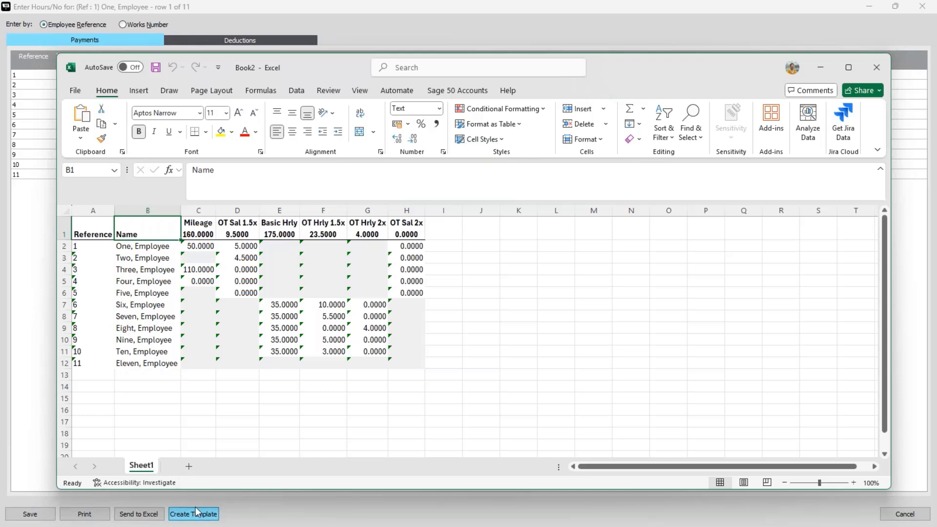
# Compare the export with the import template's column headings, minimise both workbooks and cancel timesheet entry
pyautogui.moveTo(535, 526)
pyautogui.moveTo(585, 513)
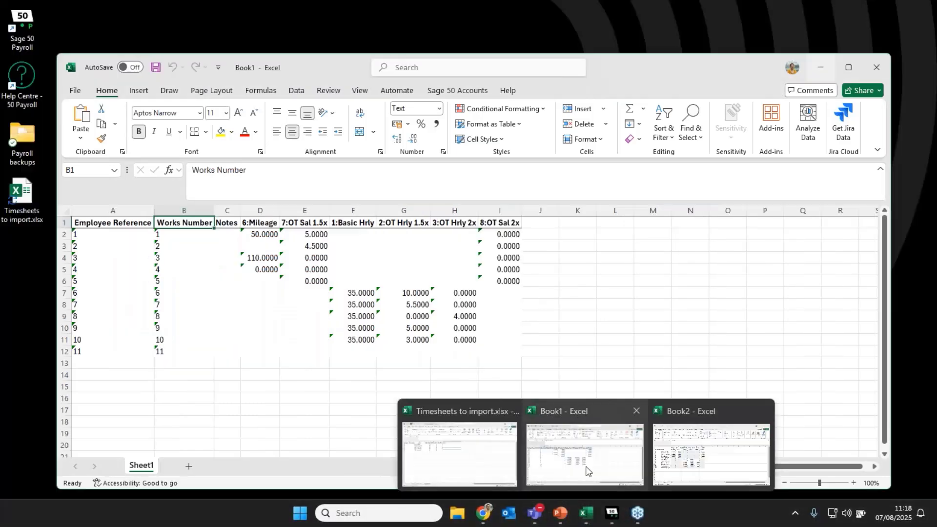
pyautogui.click(586, 471)
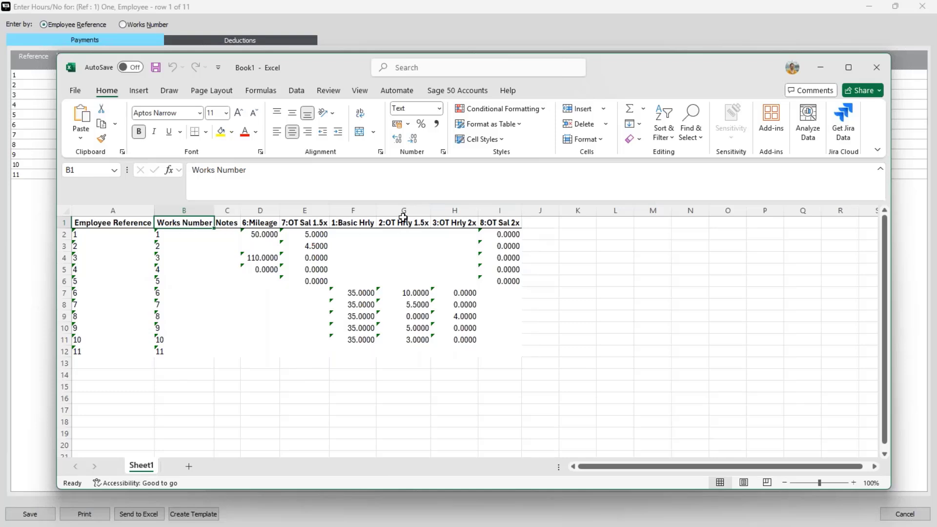
pyautogui.click(820, 69)
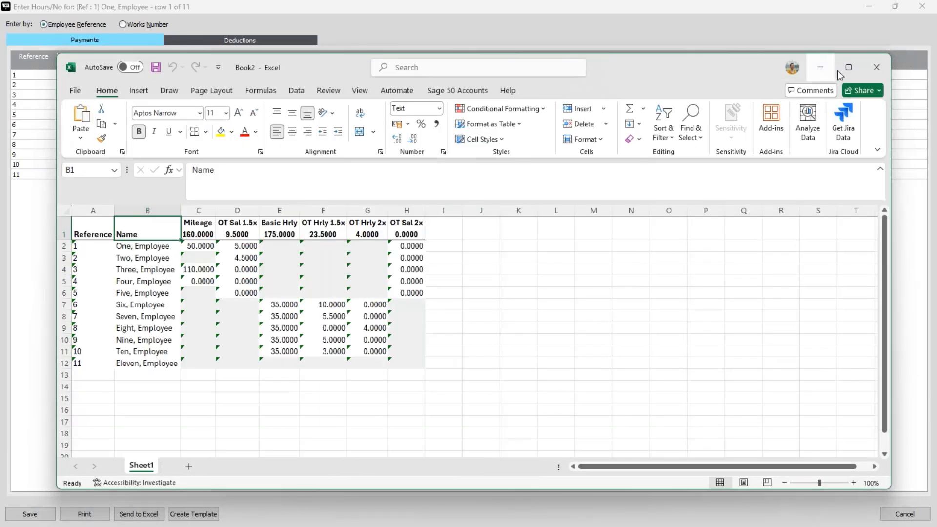
pyautogui.click(828, 68)
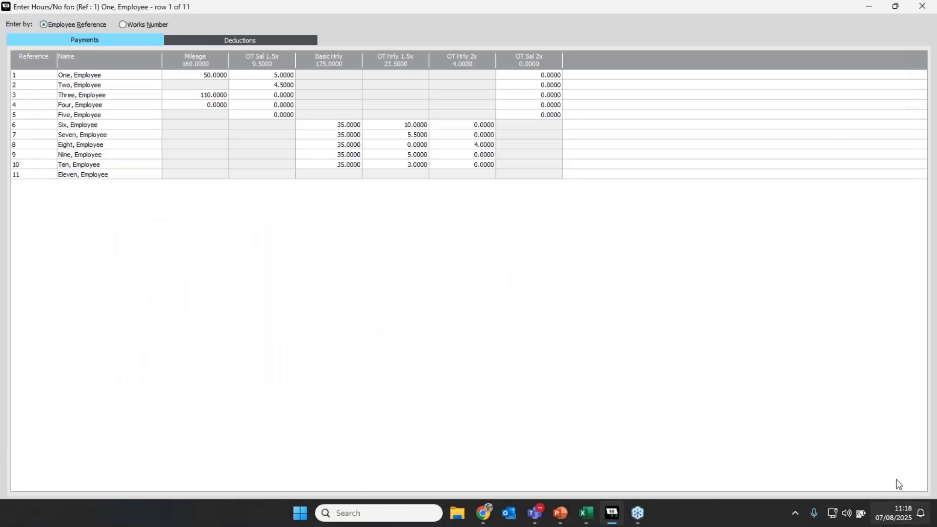
pyautogui.click(900, 519)
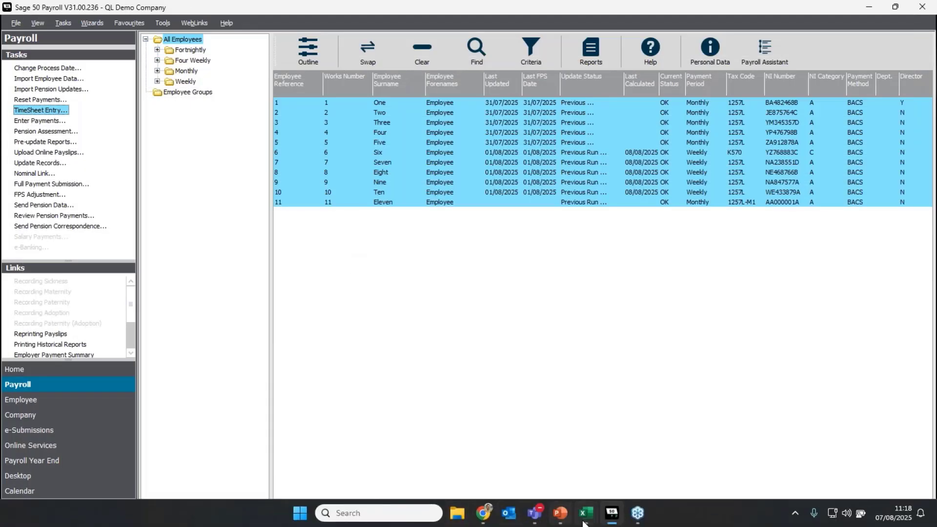
# Open the Timesheets to import workbook and examine the employee, hourly payment and Notes columns of the Weekly hours sheet
pyautogui.moveTo(585, 521)
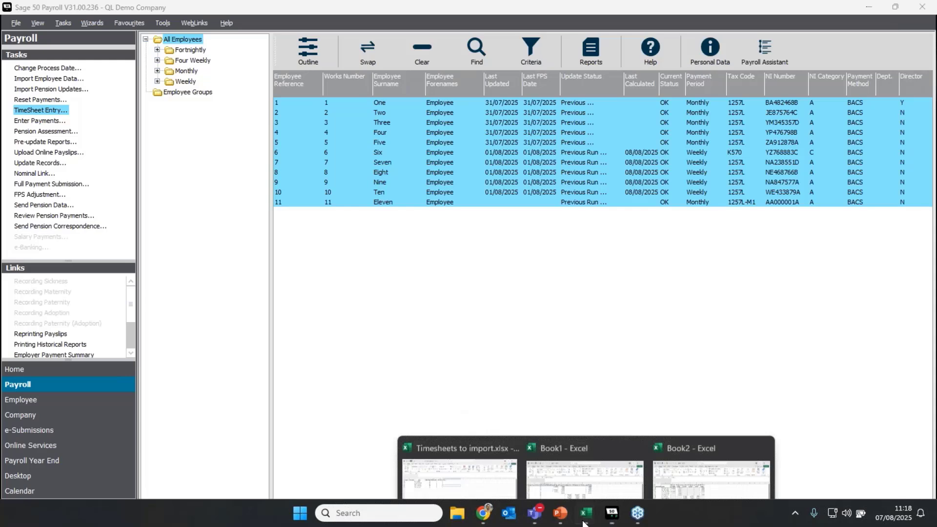
pyautogui.click(466, 468)
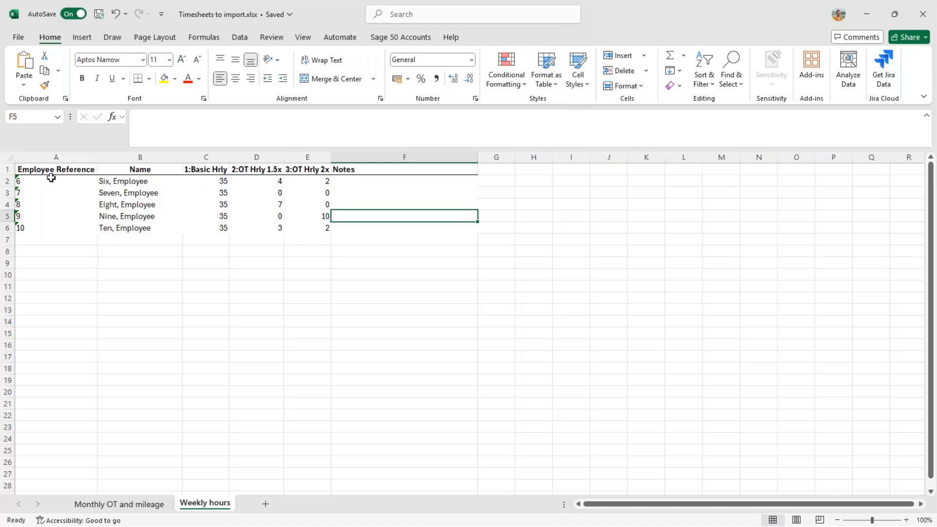
pyautogui.moveTo(47, 179); pyautogui.dragTo(39, 227)
pyautogui.moveTo(115, 180); pyautogui.dragTo(142, 224)
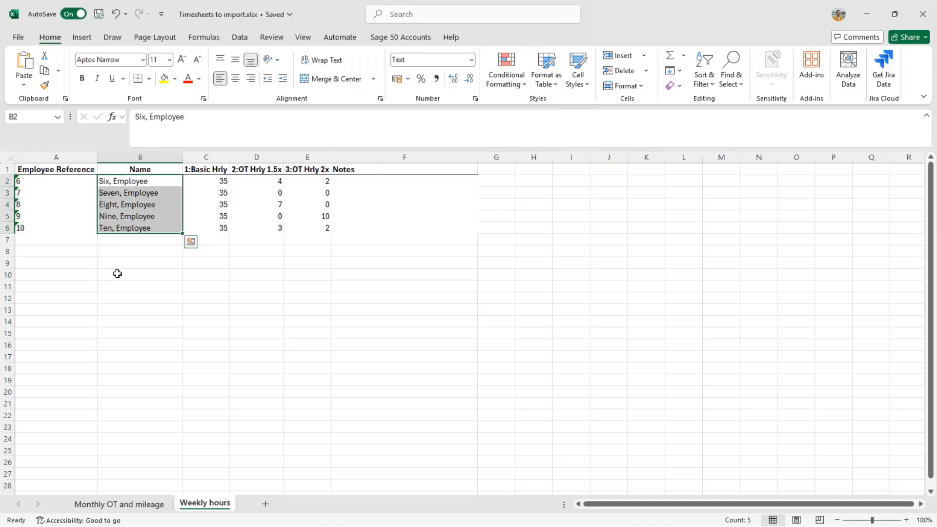
pyautogui.click(209, 168)
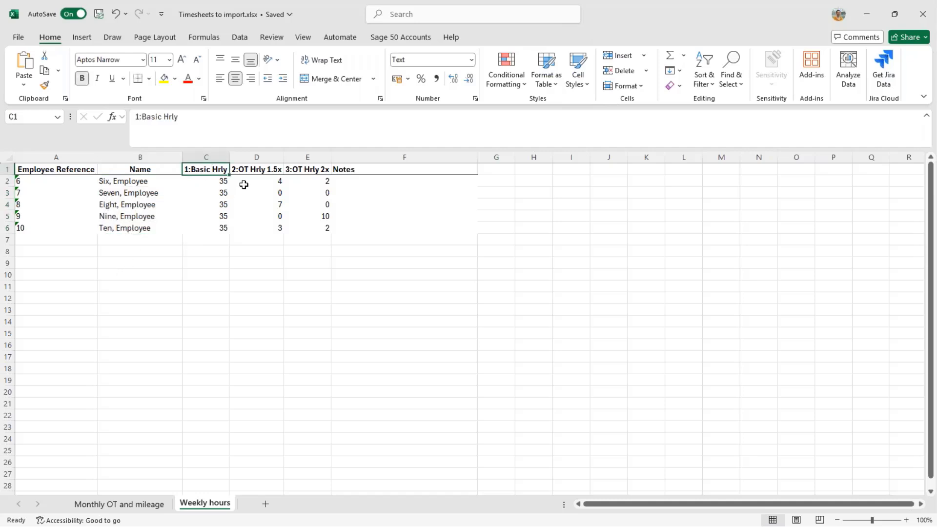
pyautogui.click(248, 170)
pyautogui.click(300, 171)
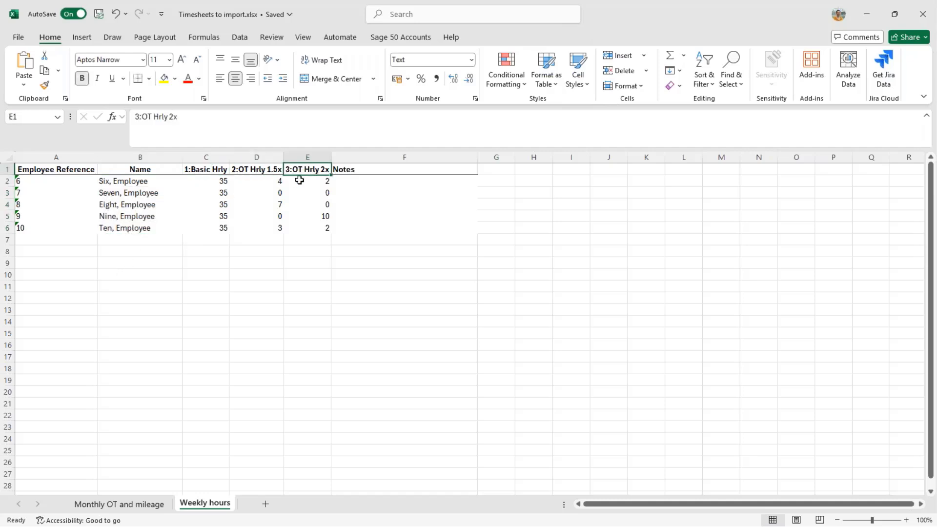
pyautogui.click(202, 169)
pyautogui.click(253, 167)
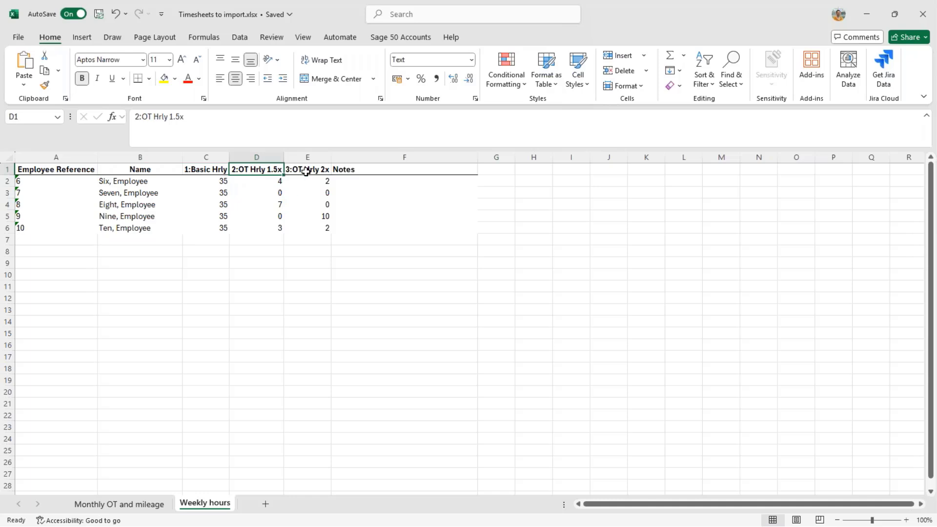
pyautogui.click(205, 166)
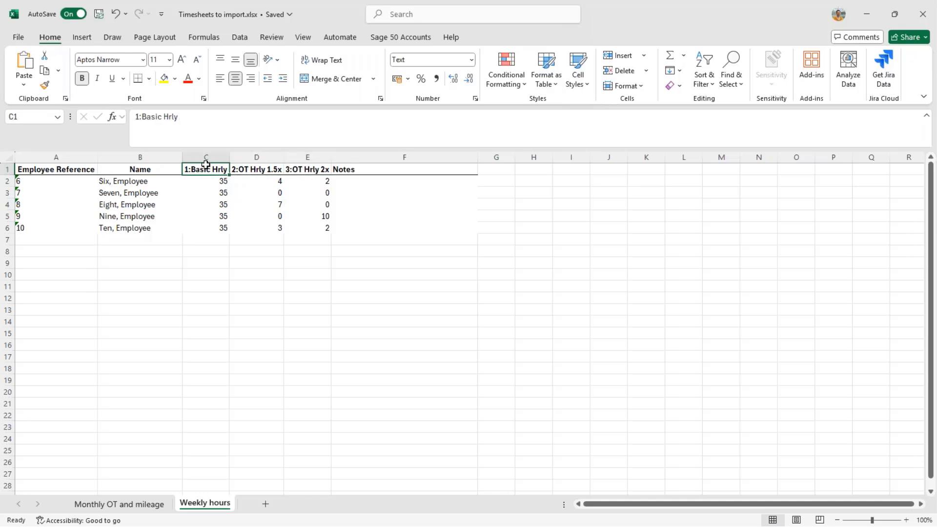
pyautogui.click(376, 170)
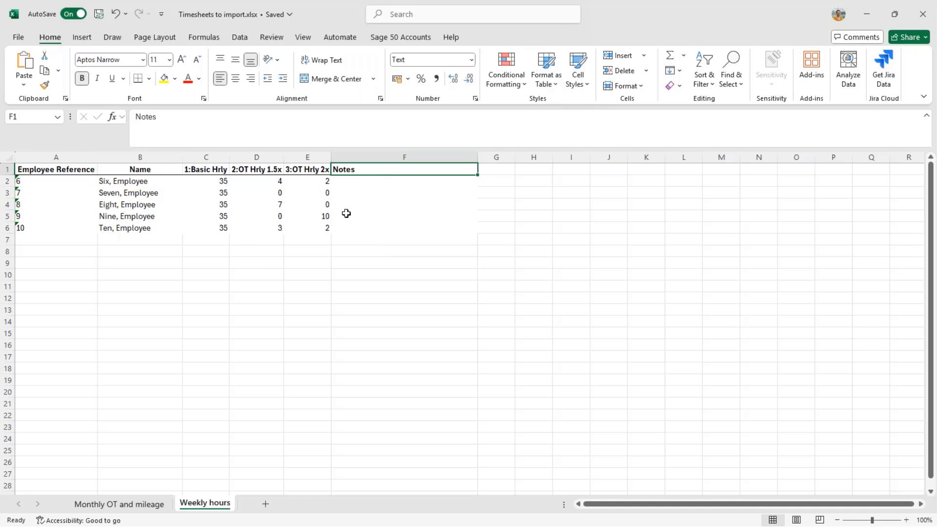
pyautogui.moveTo(163, 510)
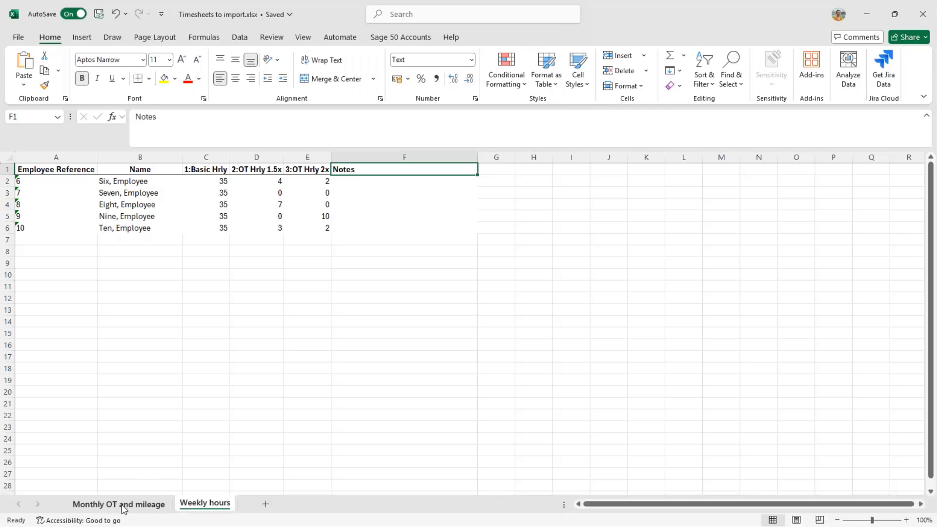
# Examine the mileage and salaried overtime columns and their employee entries on the Monthly OT and mileage sheet
pyautogui.click(124, 505)
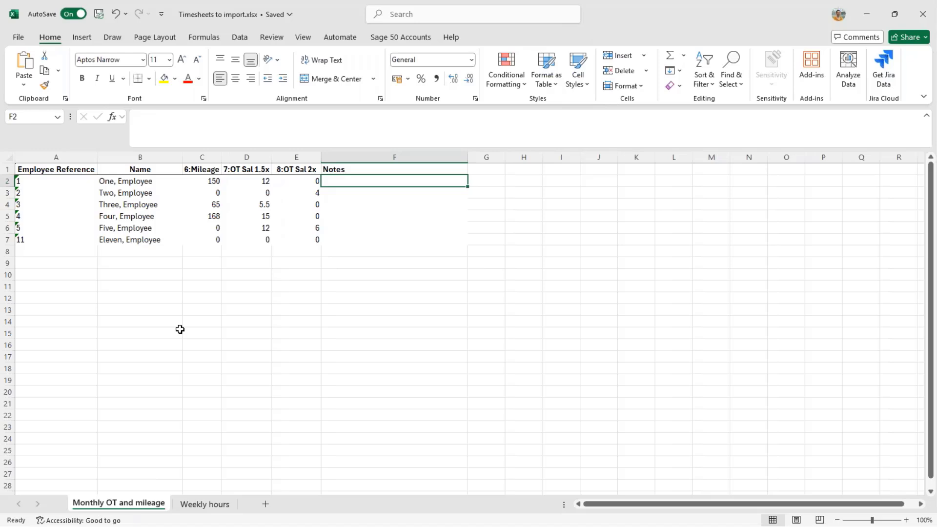
pyautogui.click(245, 171)
pyautogui.click(307, 169)
pyautogui.click(250, 171)
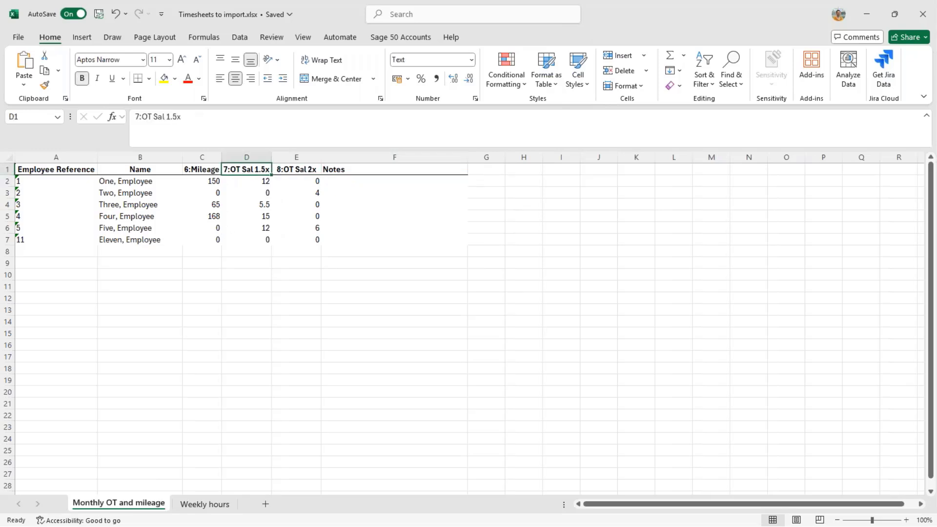
pyautogui.click(198, 172)
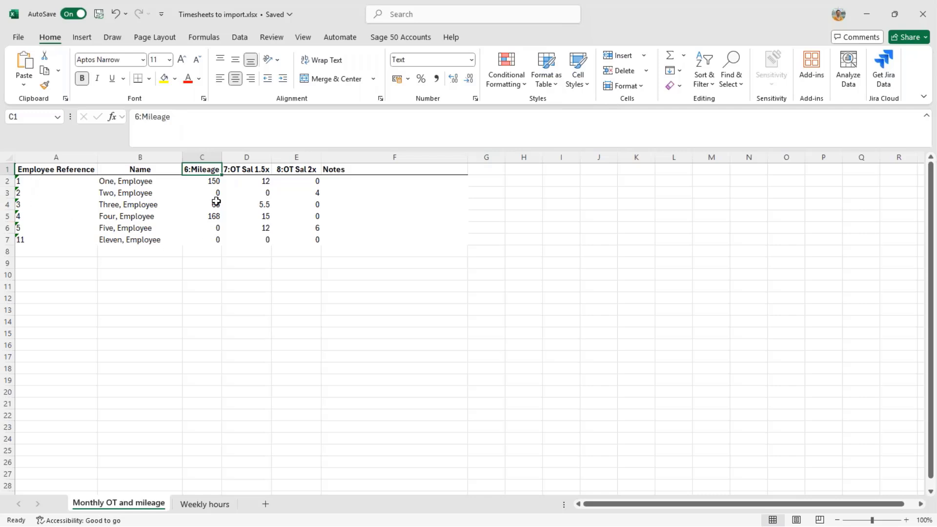
pyautogui.click(209, 183)
pyautogui.click(211, 203)
pyautogui.click(210, 217)
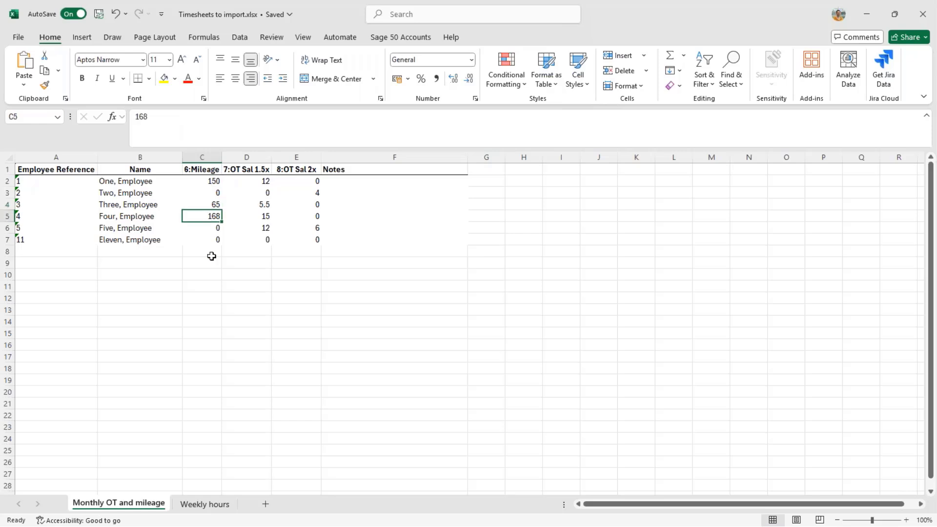
pyautogui.click(263, 201)
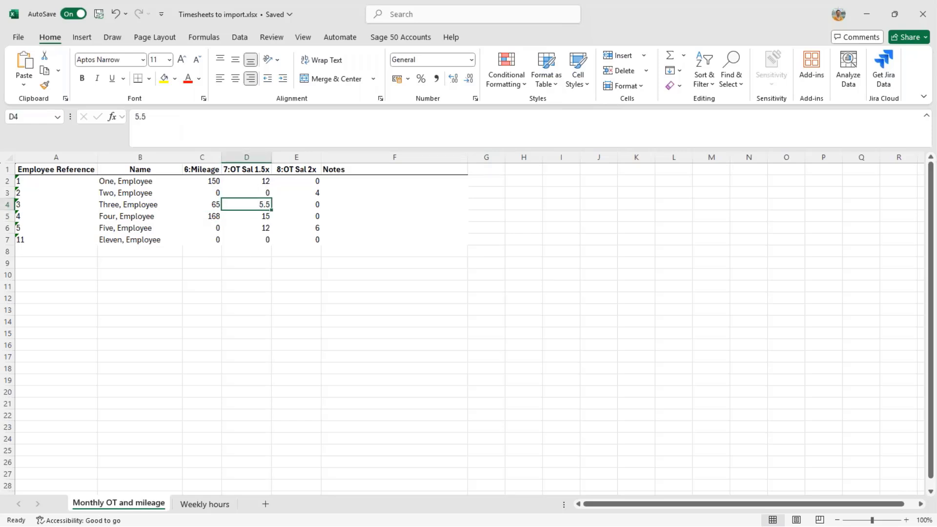
pyautogui.click(314, 191)
pyautogui.click(314, 230)
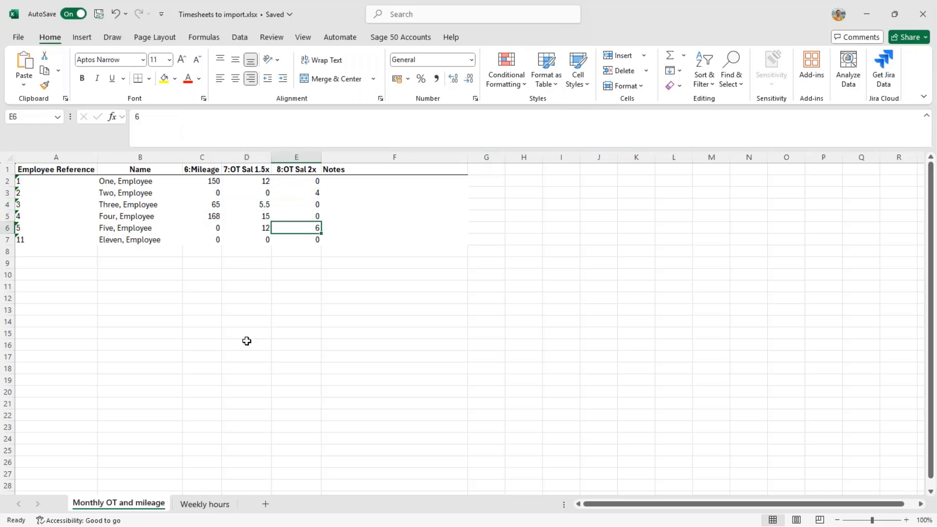
# Enter the note "Conference attended" in cell F5 of the Notes column
pyautogui.click(348, 215)
pyautogui.write('Con')
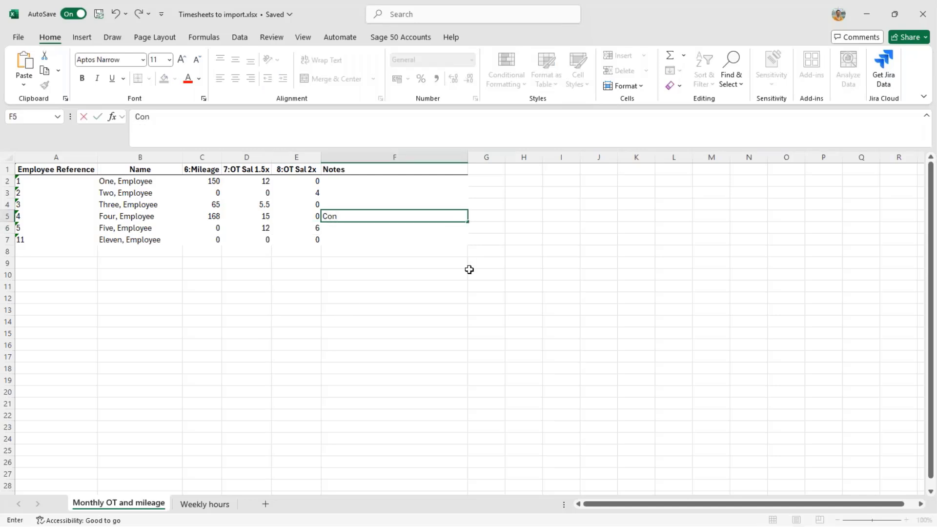
pyautogui.write('ference attended')
pyautogui.press('Return')
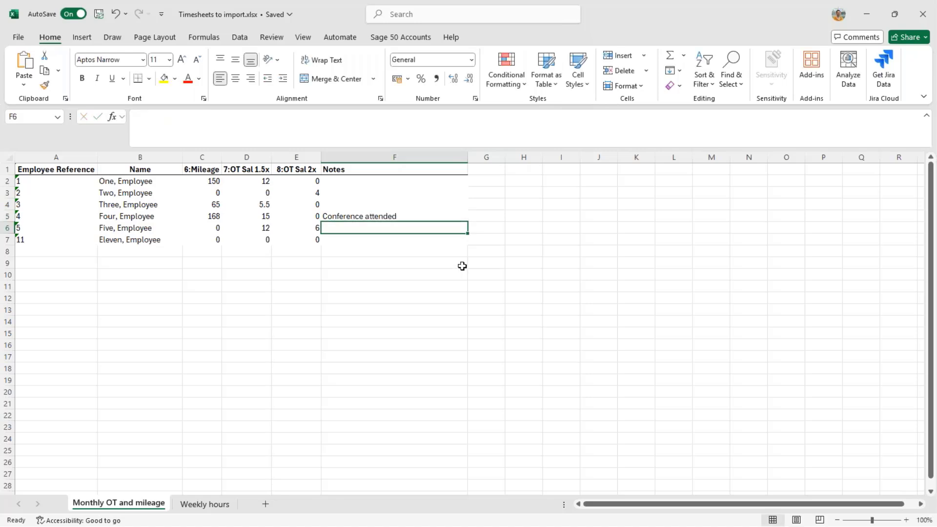
pyautogui.click(375, 216)
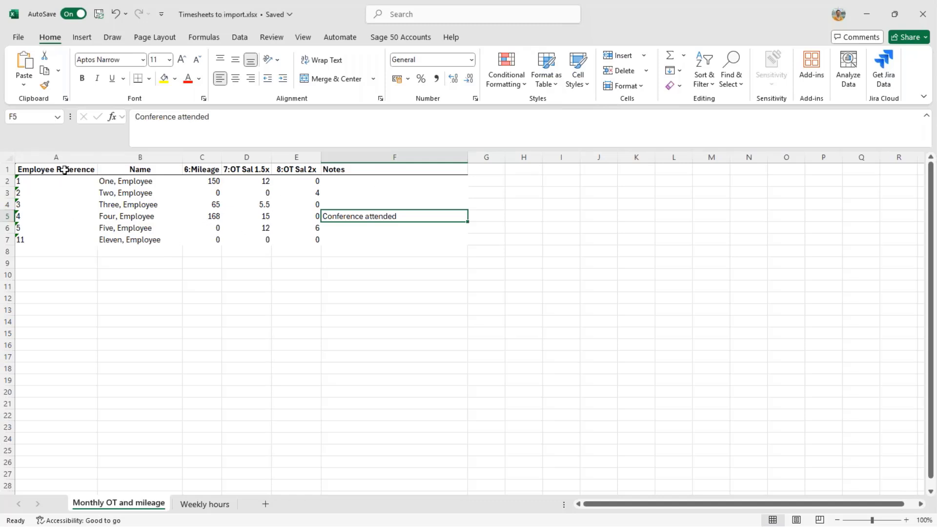
# Review the 6:Mileage, 7:OT Sal 1.5x and 8:OT Sal 2x headings and close the workbook
pyautogui.click(205, 171)
pyautogui.click(251, 170)
pyautogui.click(297, 169)
pyautogui.click(262, 169)
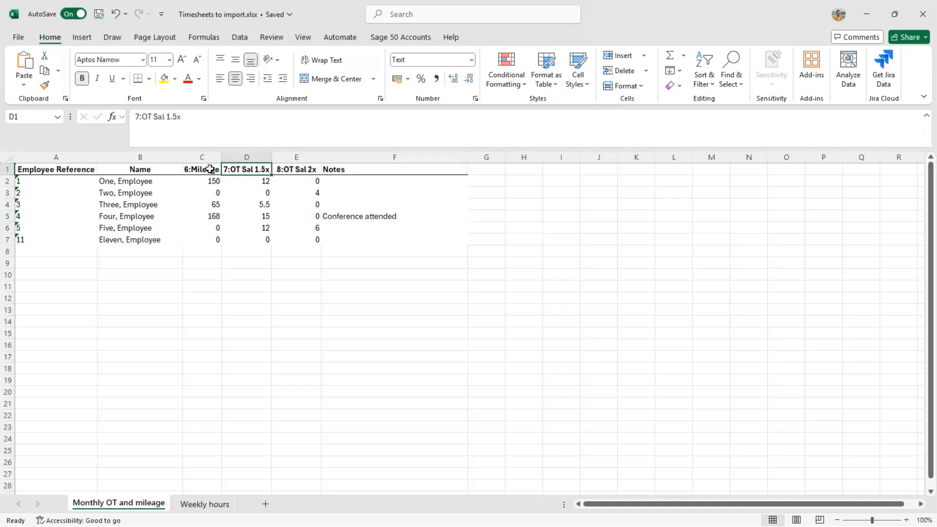
pyautogui.click(208, 169)
pyautogui.click(251, 171)
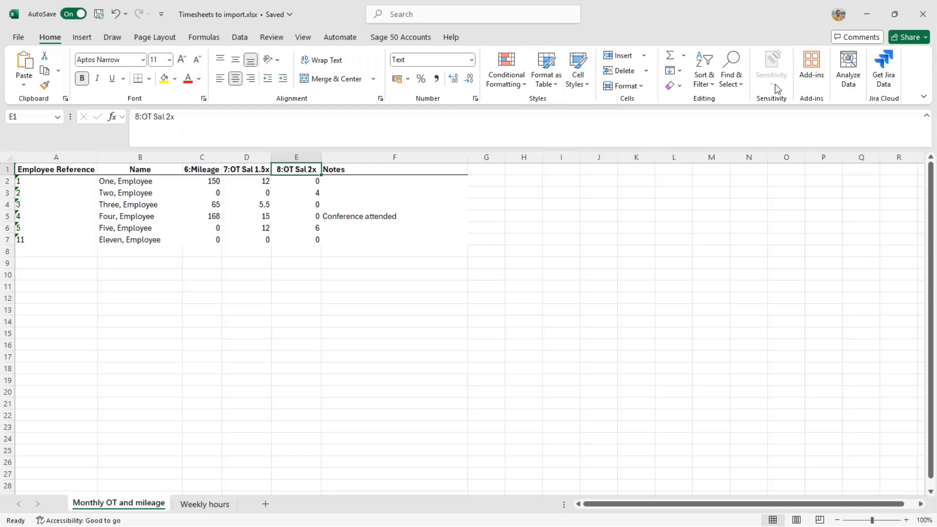
pyautogui.click(924, 16)
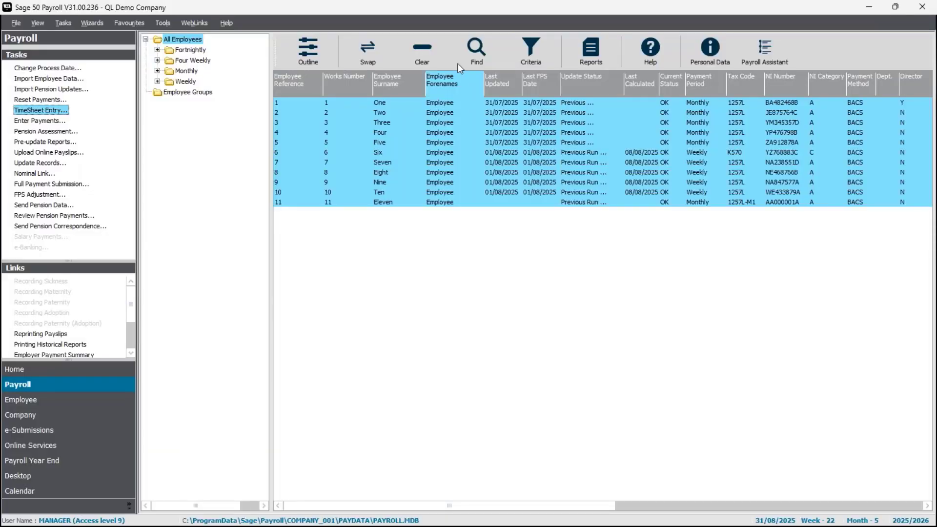
# Clear the employee selection, list only the weekly-paid employees and set the payroll process date to 08/08/25
pyautogui.click(415, 51)
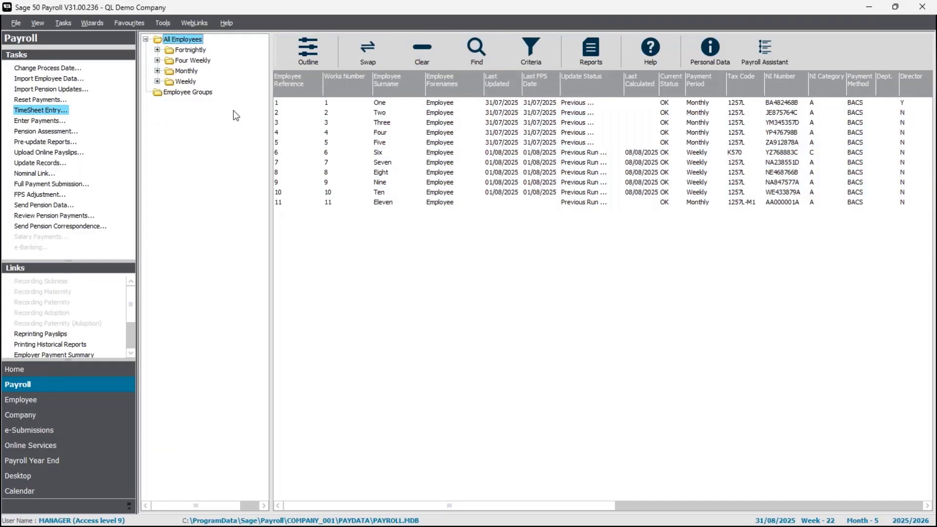
pyautogui.click(186, 82)
pyautogui.click(308, 50)
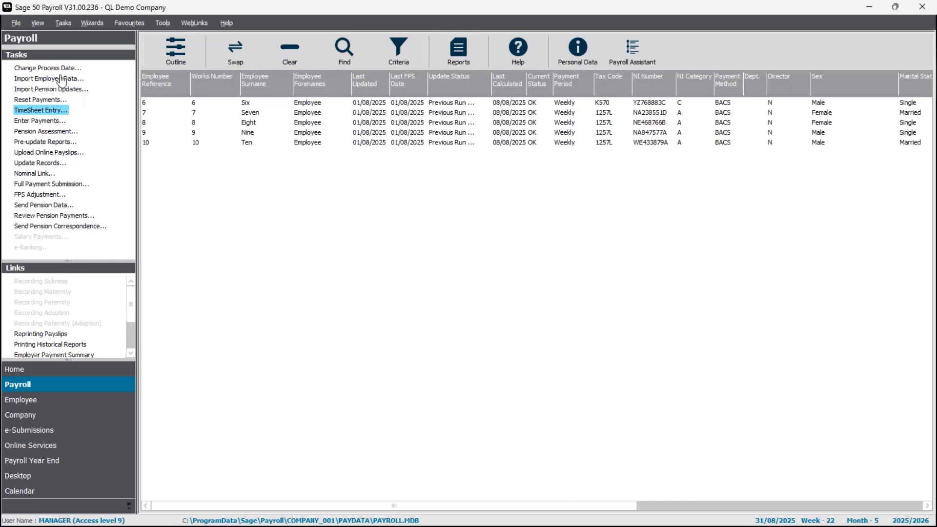
pyautogui.click(47, 68)
pyautogui.write('08/08/25')
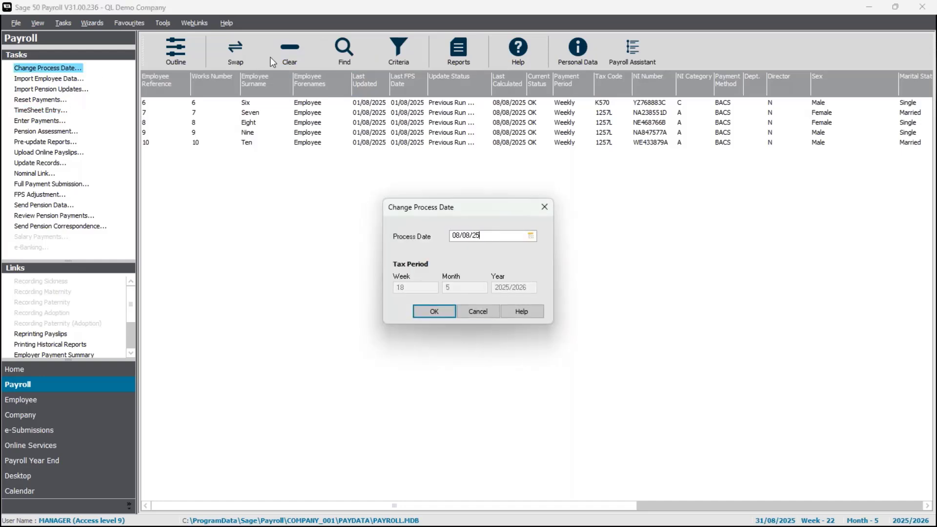
pyautogui.press('Return')
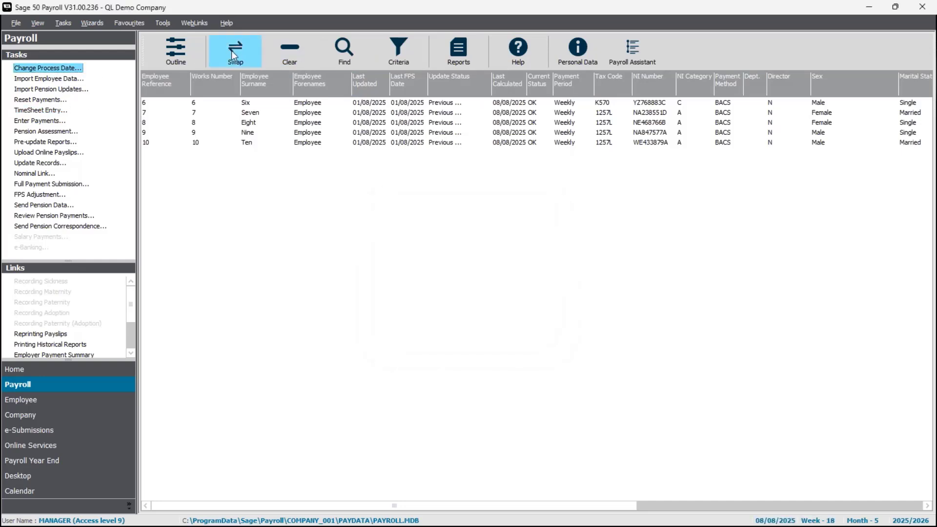
# Reset payments for all weekly employees with default hours and rates, retained multipliers and retained deductions
pyautogui.click(232, 50)
pyautogui.click(41, 101)
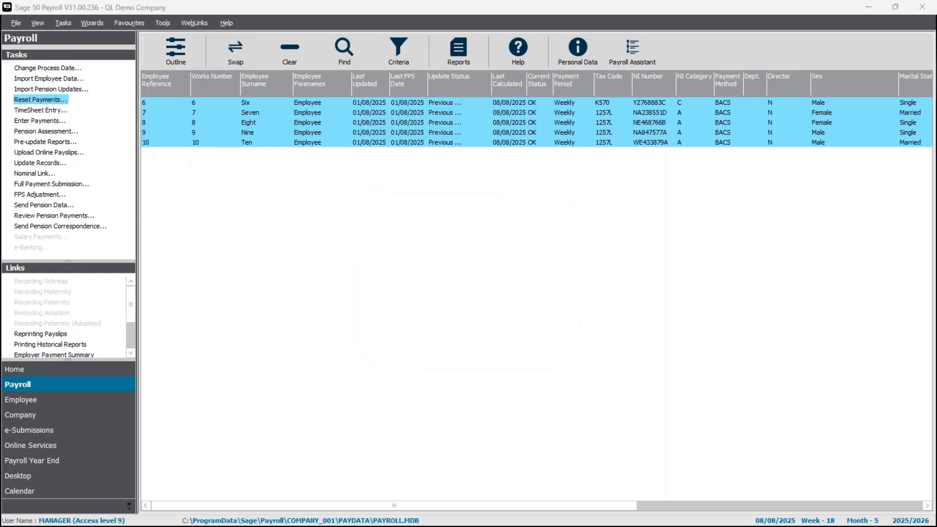
pyautogui.click(525, 353)
pyautogui.click(519, 360)
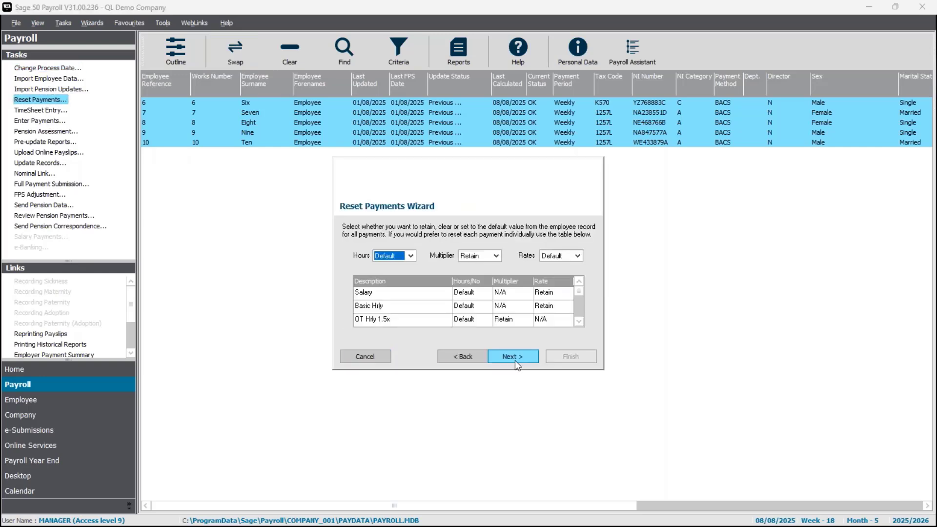
pyautogui.click(579, 321)
pyautogui.click(579, 321)
pyautogui.click(579, 322)
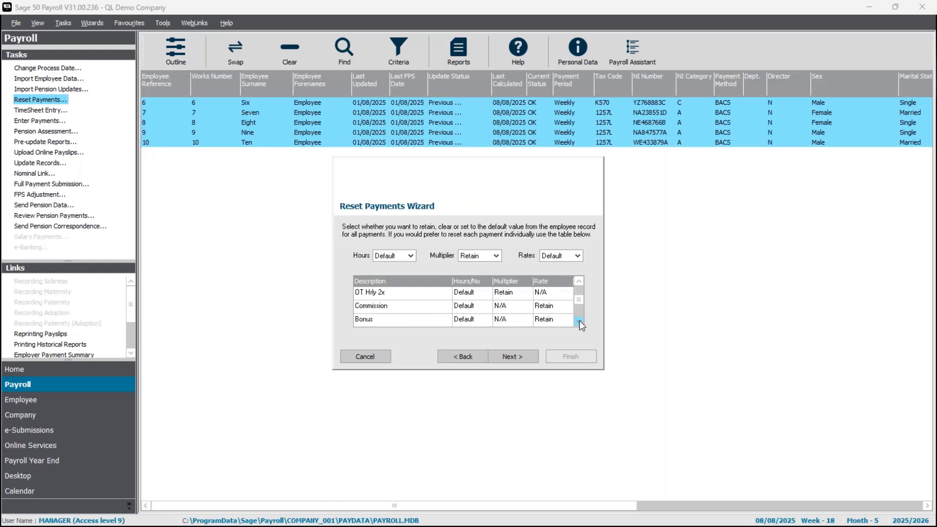
pyautogui.click(579, 322)
pyautogui.click(580, 322)
pyautogui.click(579, 321)
pyautogui.click(525, 357)
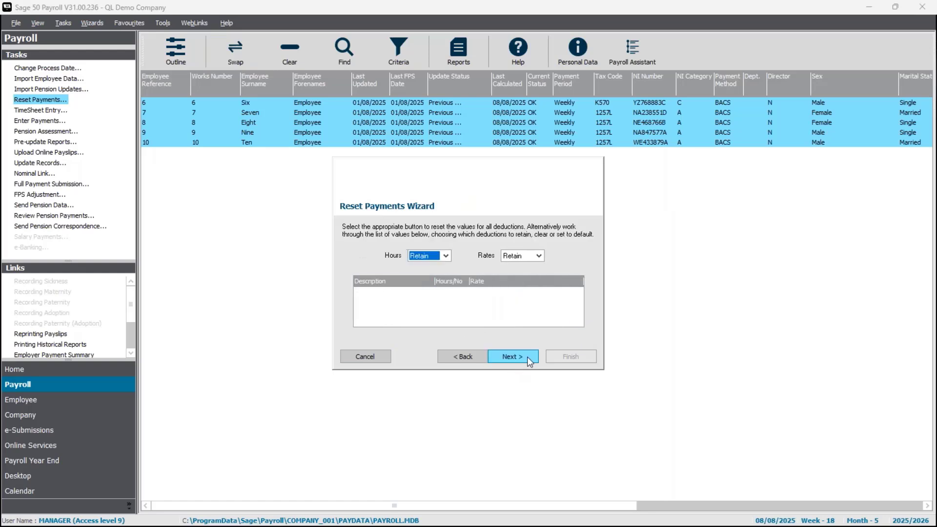
pyautogui.click(527, 357)
pyautogui.click(538, 356)
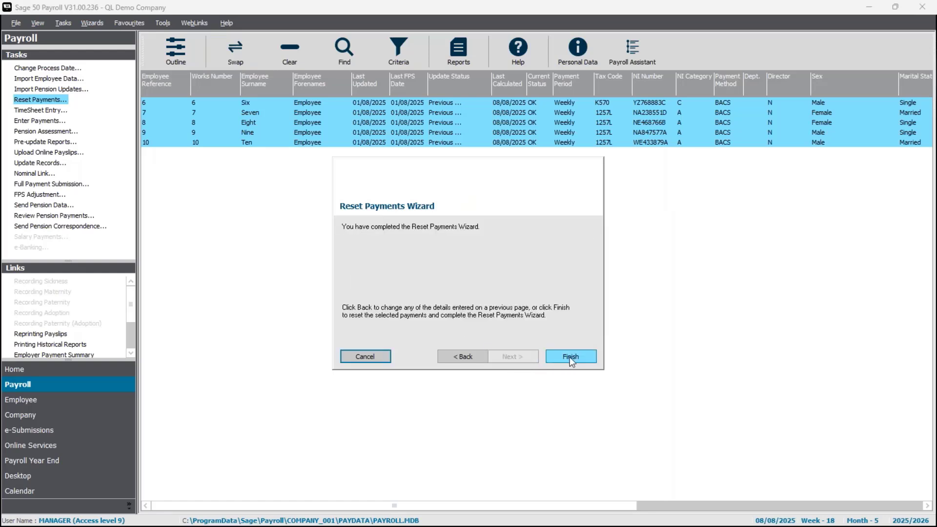
pyautogui.click(570, 356)
# Check the weekly employees' basic and overtime hours in a maximised timesheet entry window, then cancel it
pyautogui.click(50, 112)
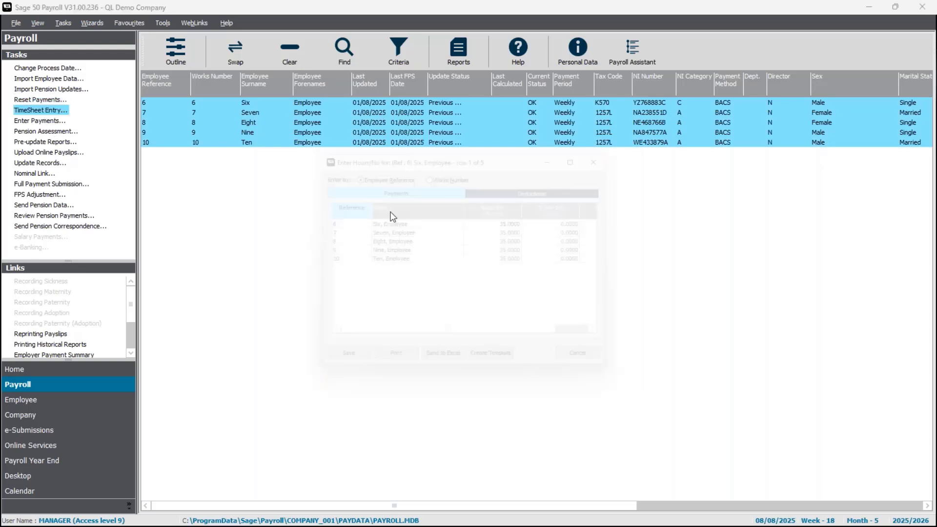
pyautogui.click(594, 150)
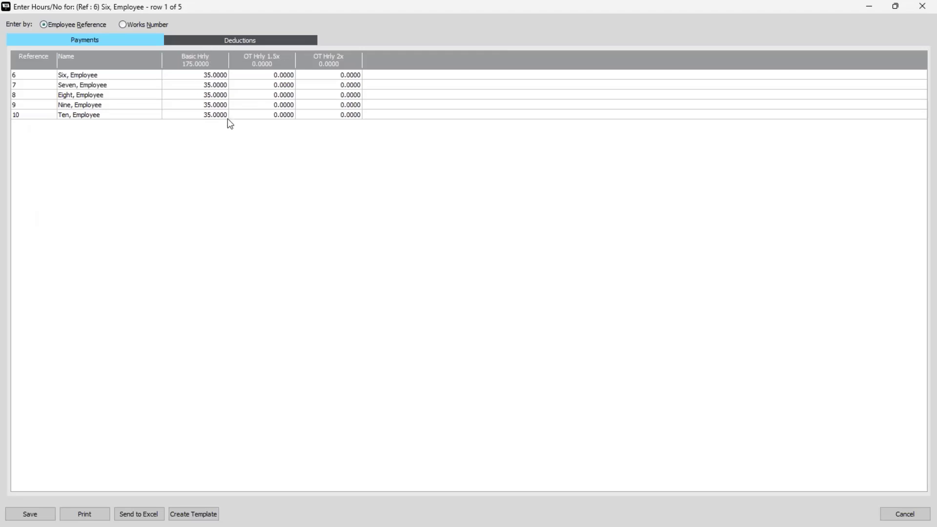
pyautogui.click(906, 516)
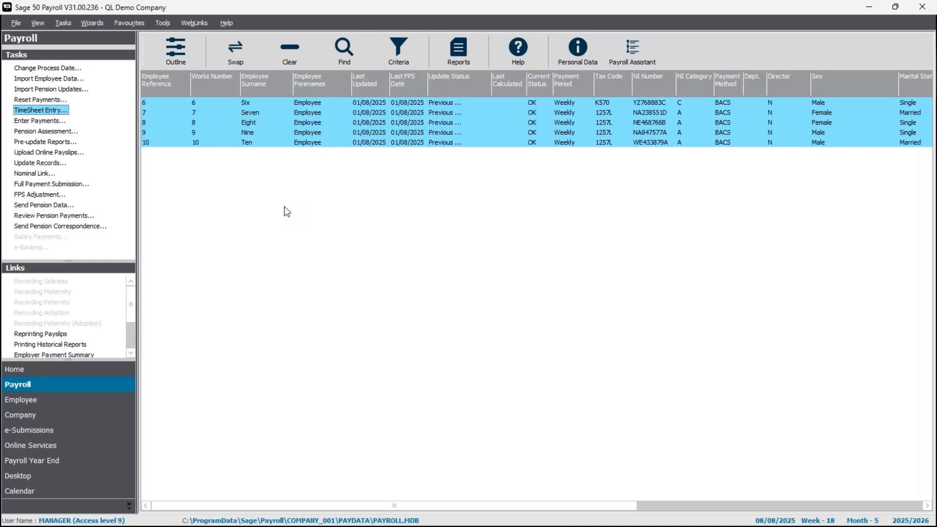
# Start an advanced data import using the Timesheet Payments template
pyautogui.click(15, 23)
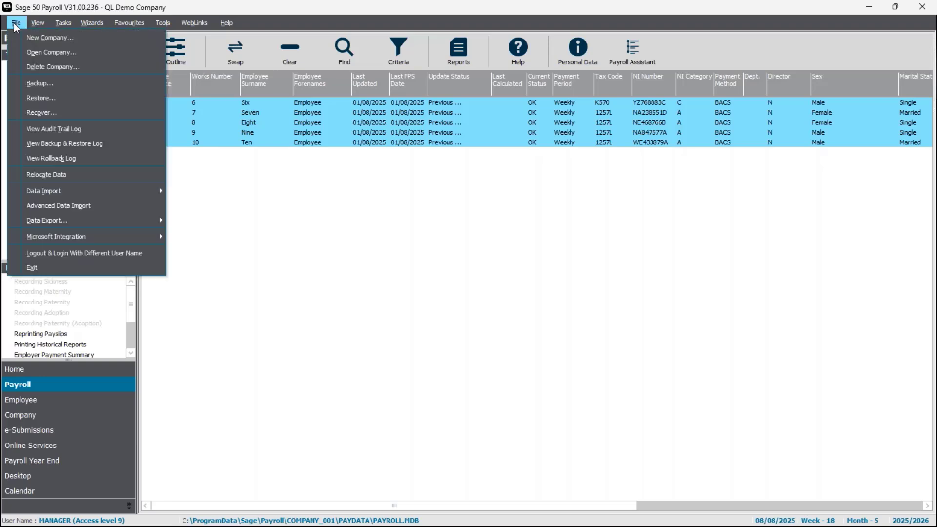
pyautogui.click(87, 210)
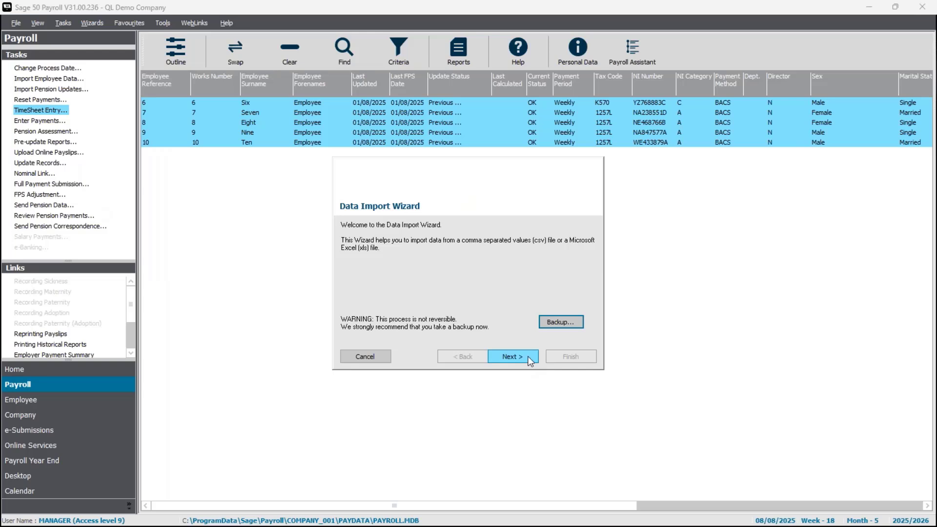
pyautogui.click(513, 357)
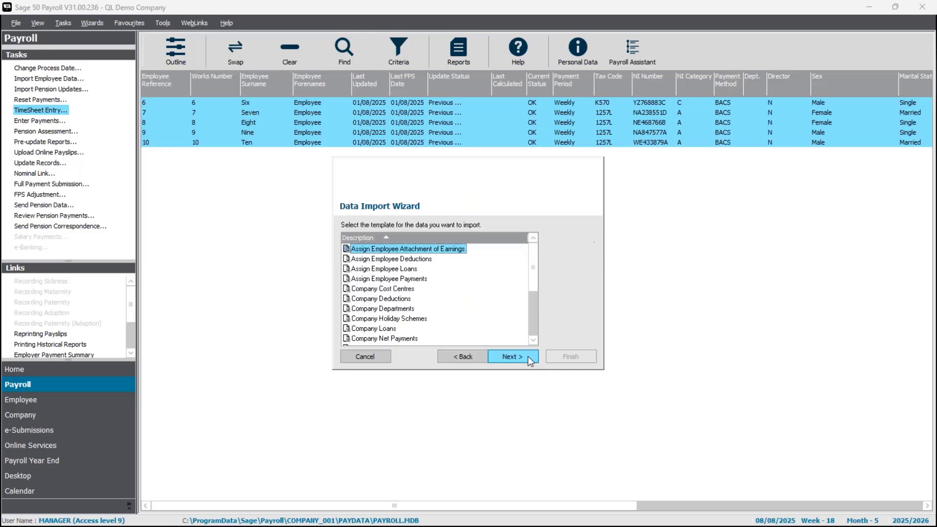
pyautogui.click(535, 326)
pyautogui.click(363, 340)
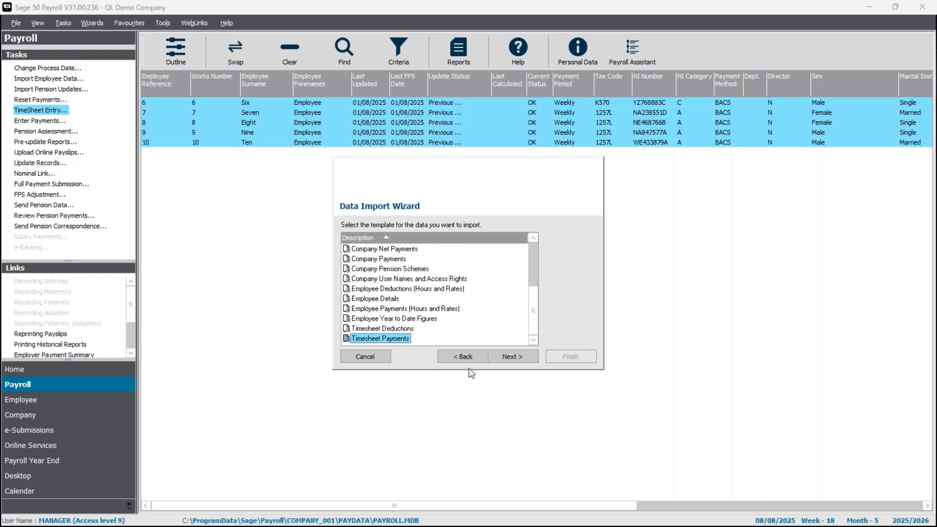
pyautogui.click(500, 356)
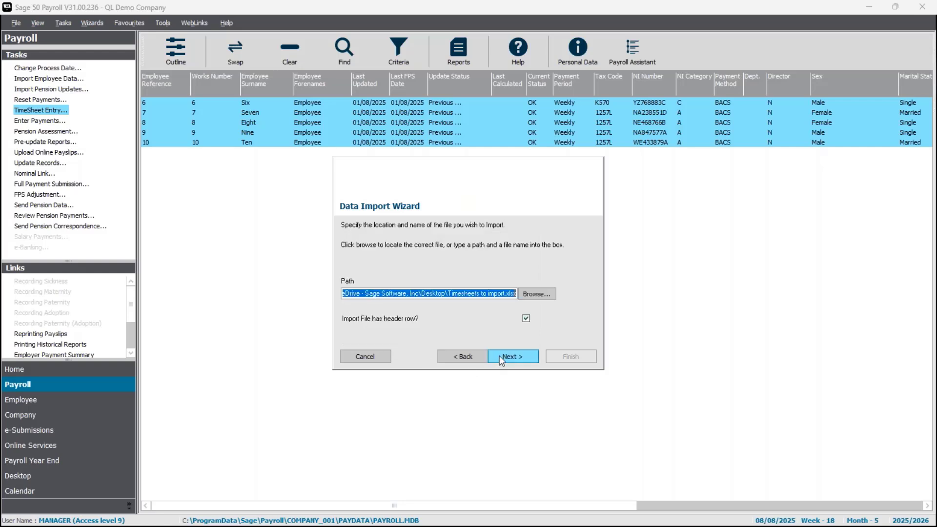
# Choose the Excel file Timesheets to import.xlsx from the Desktop as the import source
pyautogui.click(546, 295)
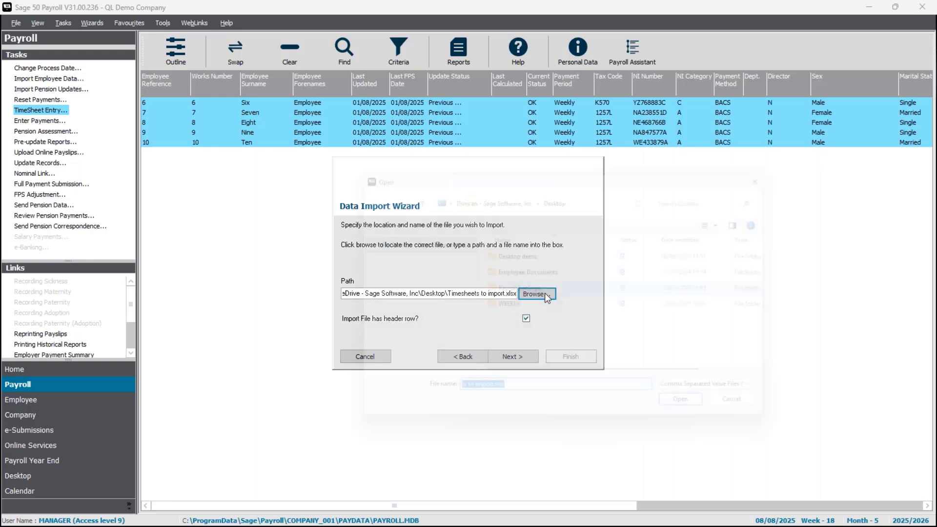
pyautogui.click(715, 399)
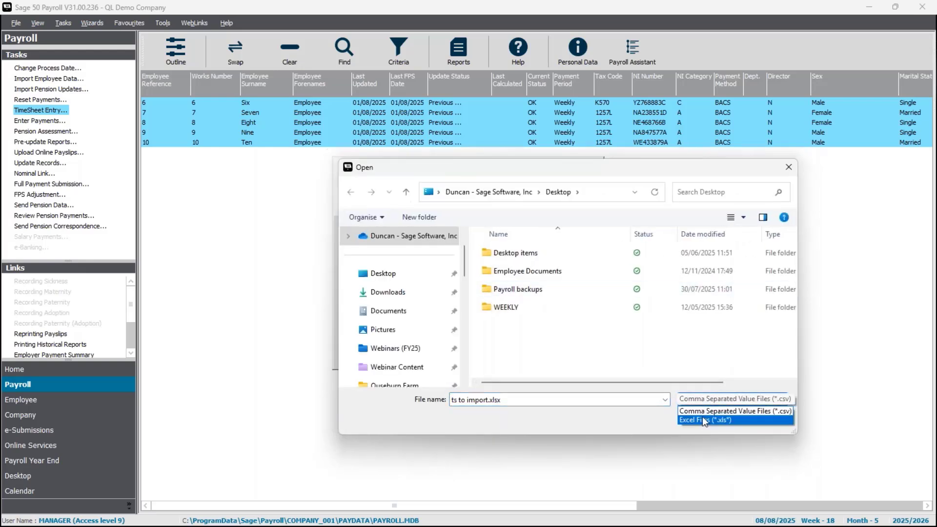
pyautogui.click(702, 416)
pyautogui.click(550, 347)
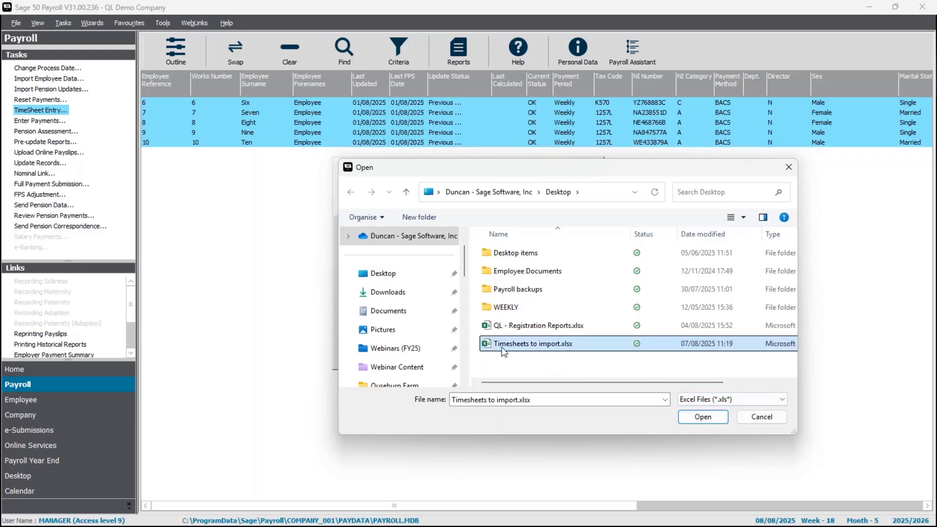
pyautogui.click(699, 418)
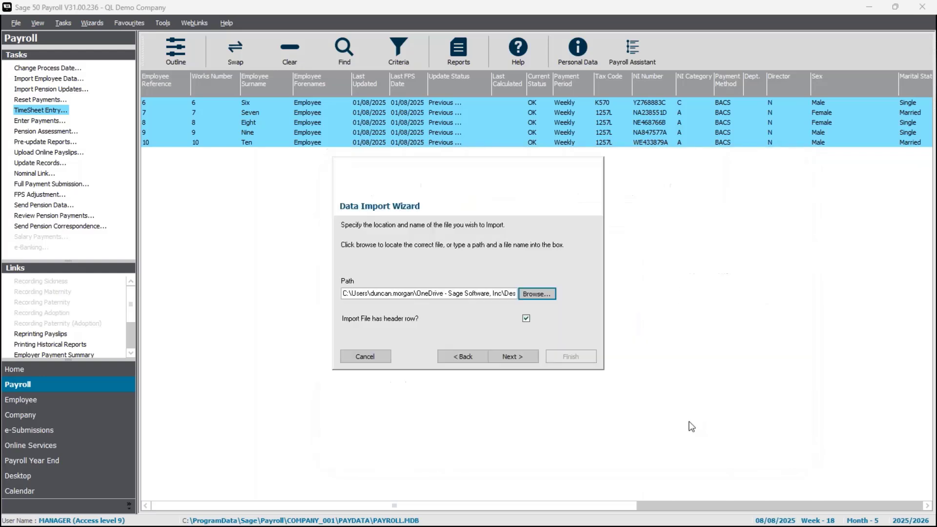
# Continue the import with its header row option enabled and select the Weekly hours worksheet as the data source
pyautogui.click(518, 356)
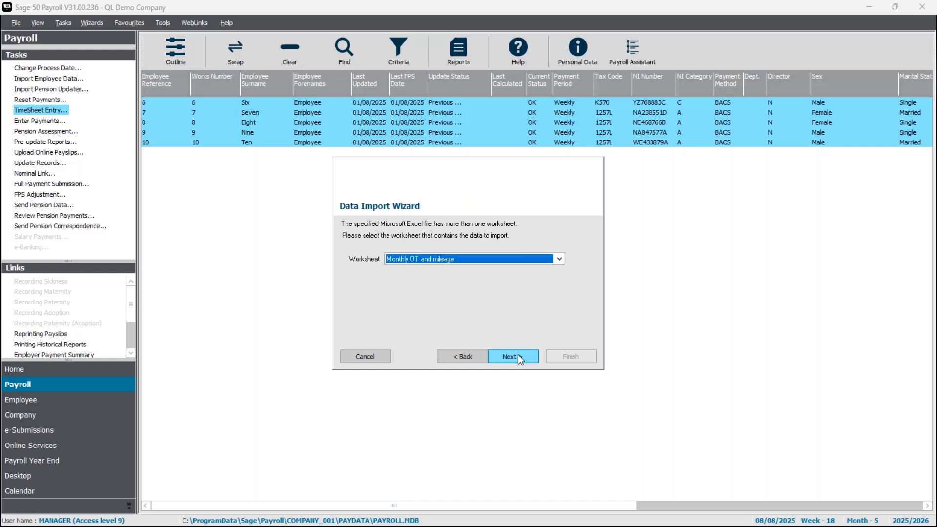
pyautogui.click(455, 263)
pyautogui.click(419, 276)
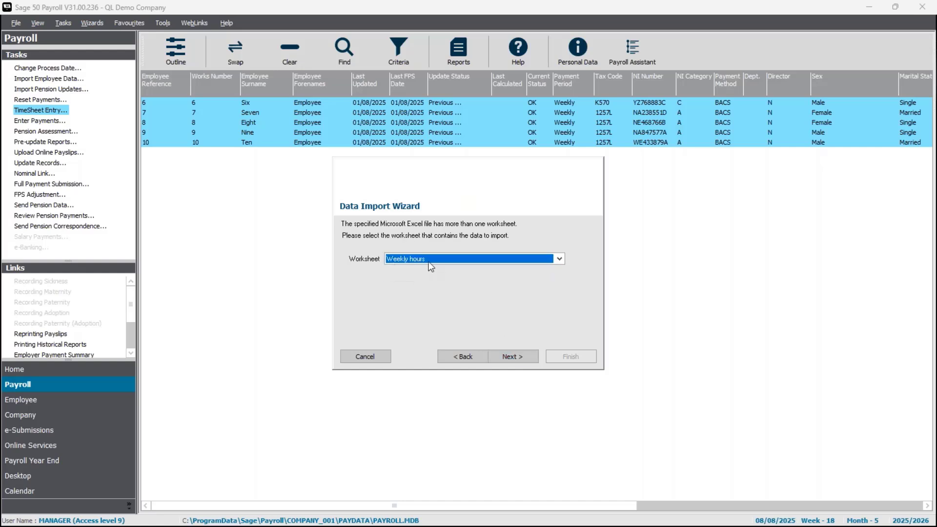
# Review the matched payroll fields and finish the weekly hours import, then check the imported hours in timesheet entry without saving
pyautogui.click(522, 357)
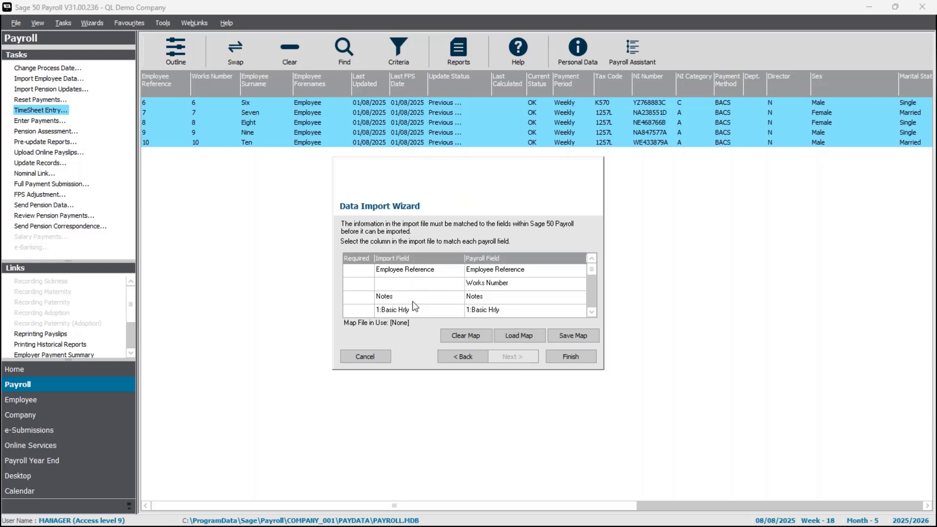
pyautogui.click(593, 313)
pyautogui.click(593, 312)
pyautogui.click(593, 313)
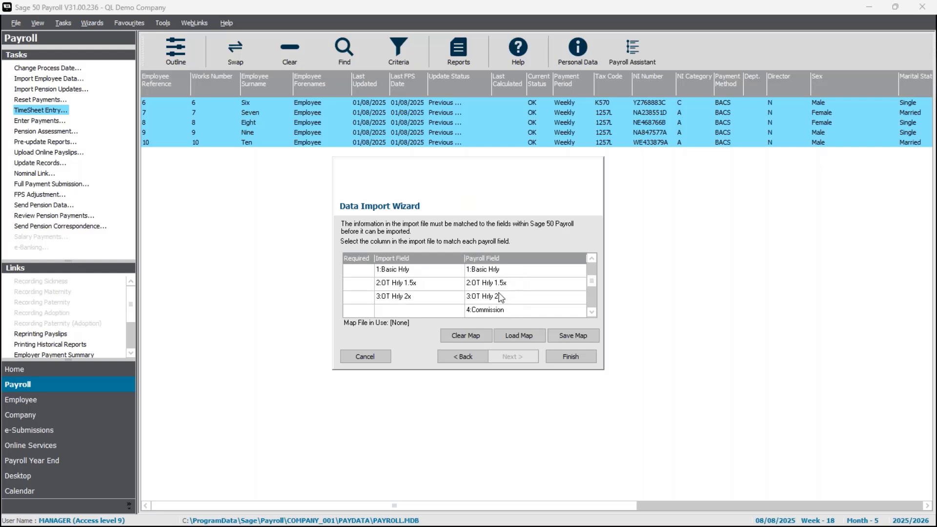
pyautogui.click(582, 356)
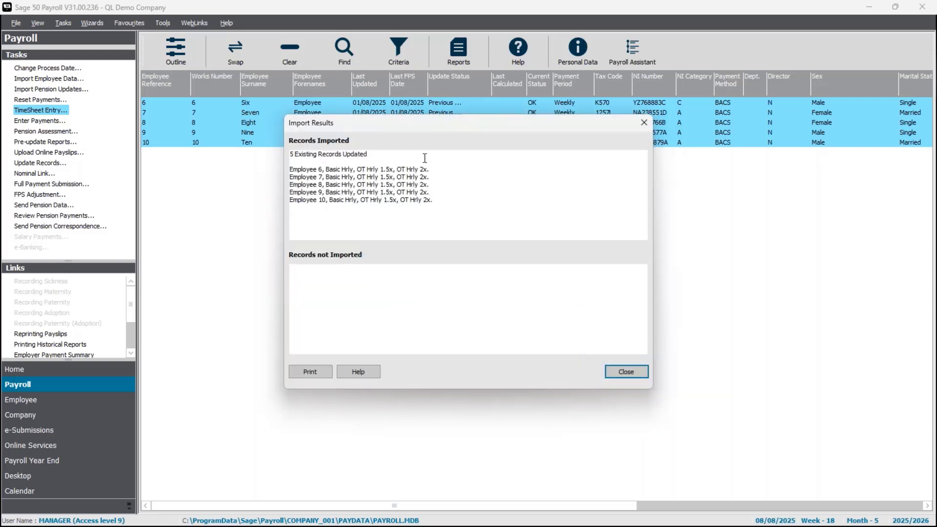
pyautogui.click(626, 371)
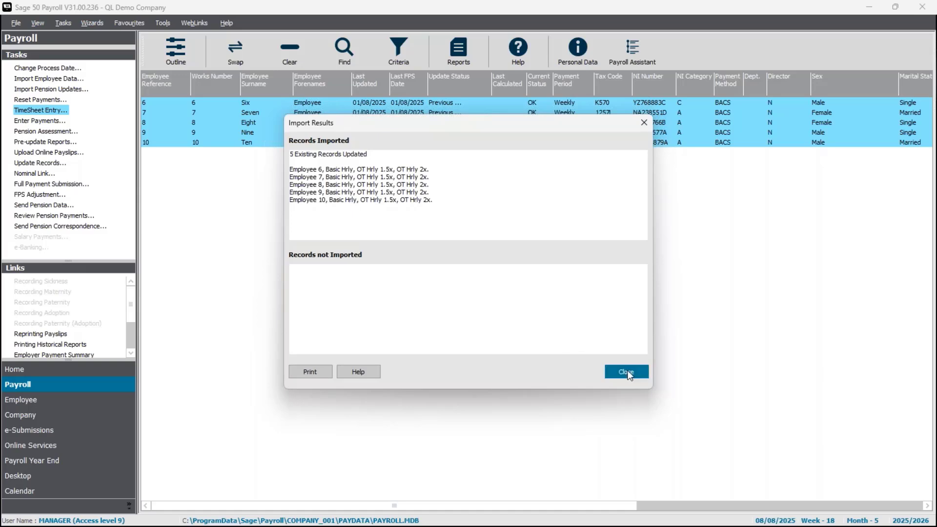
pyautogui.click(54, 111)
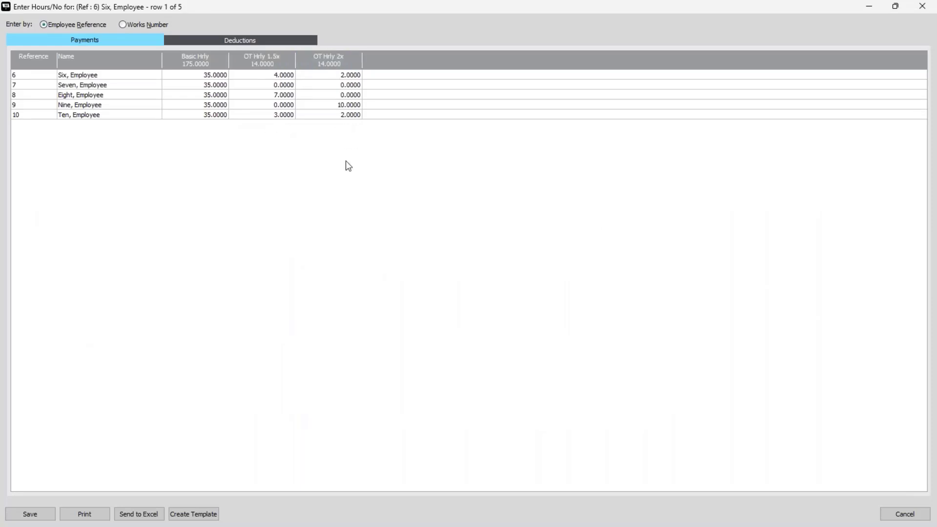
pyautogui.click(909, 521)
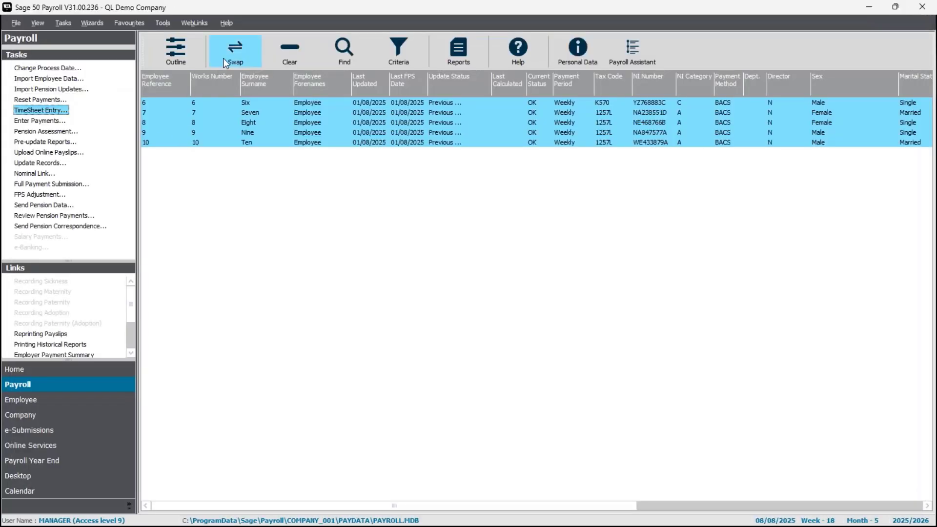
# Show only the monthly employees, change the process date to 31/08/25 and select all of them
pyautogui.click(172, 54)
pyautogui.click(186, 71)
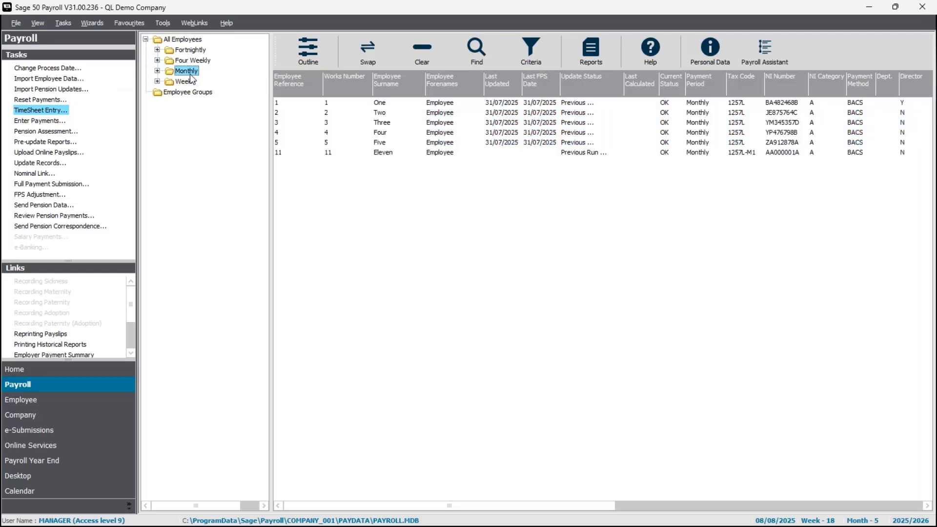
pyautogui.click(48, 68)
pyautogui.write('31/08/25')
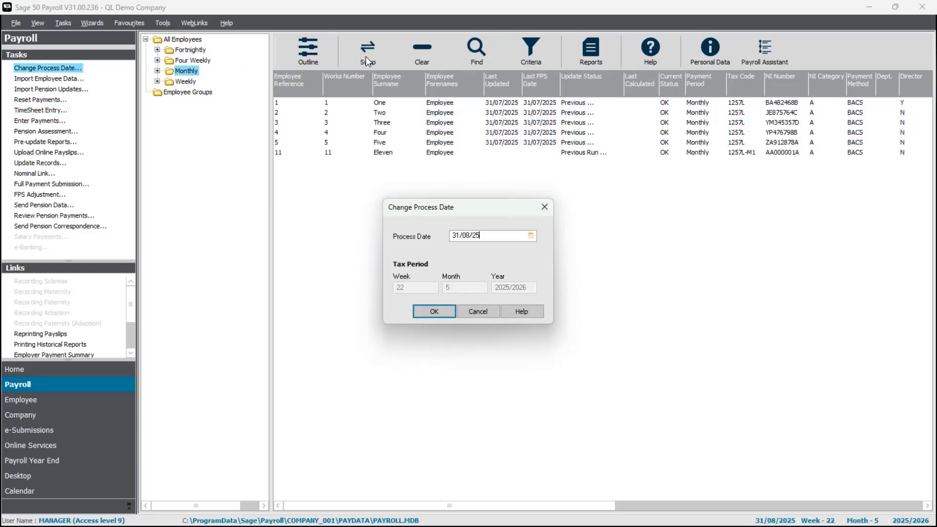
pyautogui.press('Return')
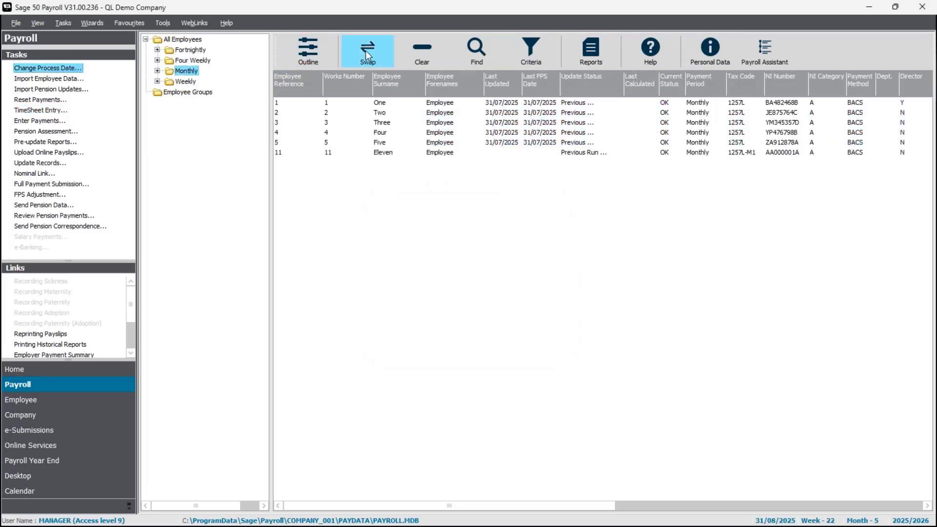
pyautogui.click(366, 51)
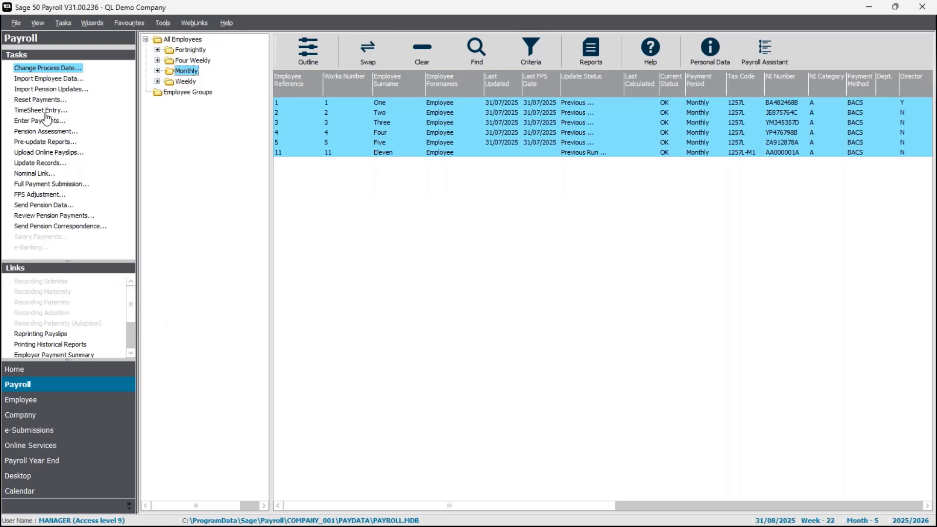
# Reset the payments of the selected monthly employees using the wizard's preset options
pyautogui.click(40, 100)
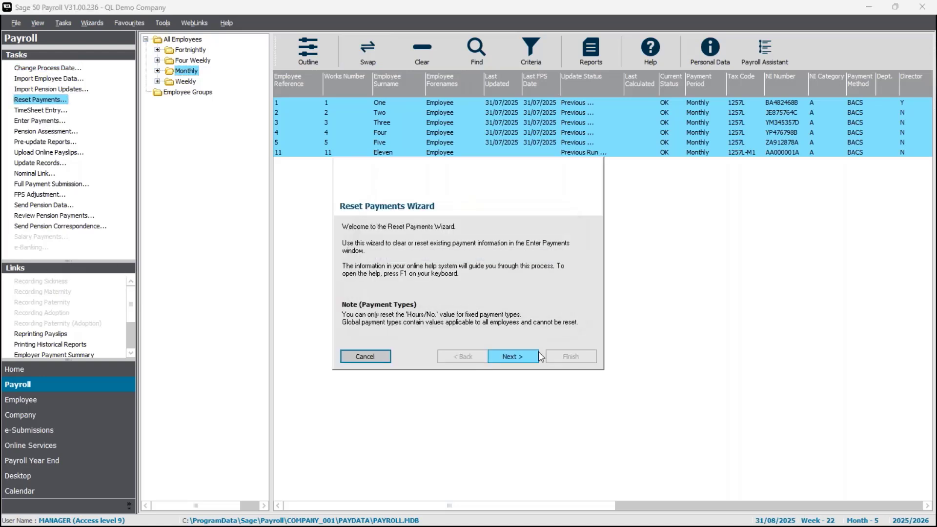
pyautogui.click(518, 356)
pyautogui.click(521, 359)
pyautogui.click(520, 359)
pyautogui.click(528, 360)
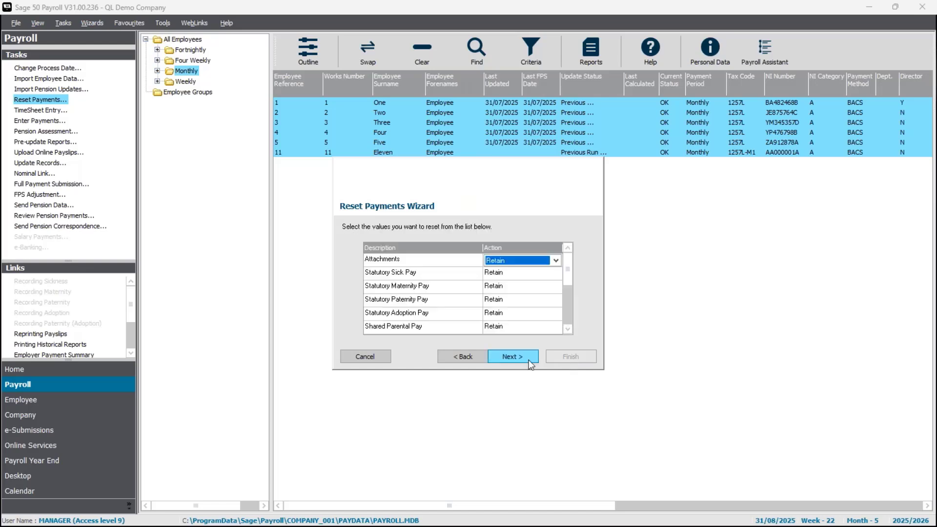
pyautogui.click(536, 358)
pyautogui.click(558, 358)
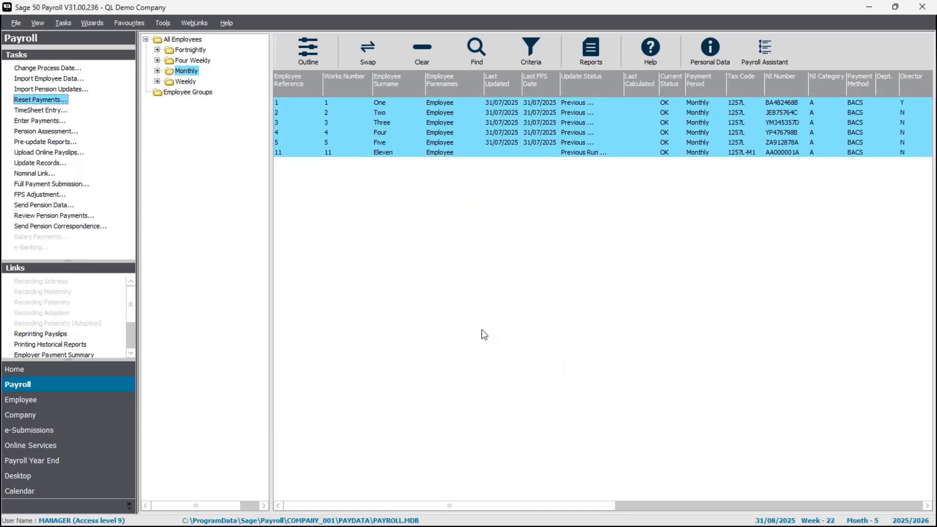
# Check the monthly employees' mileage and overtime in a maximised timesheet entry window, then cancel it
pyautogui.click(48, 111)
pyautogui.click(590, 152)
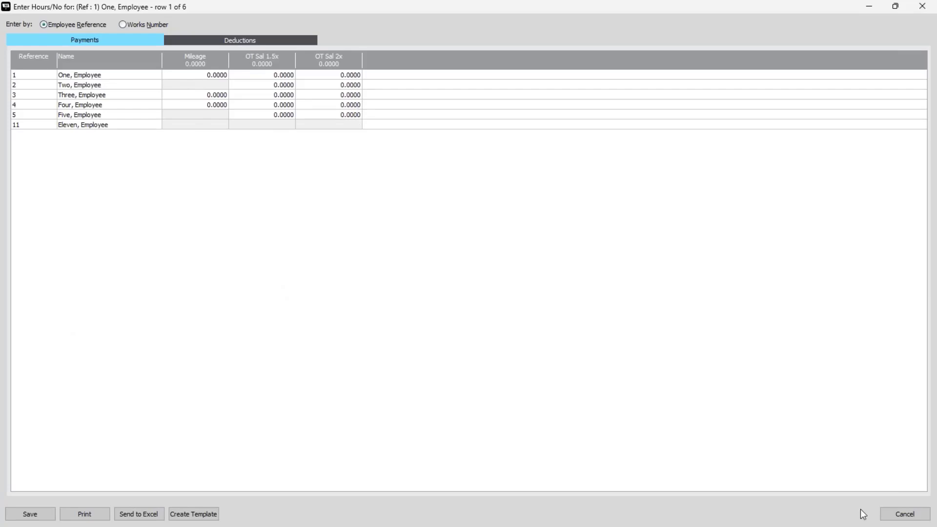
pyautogui.click(904, 514)
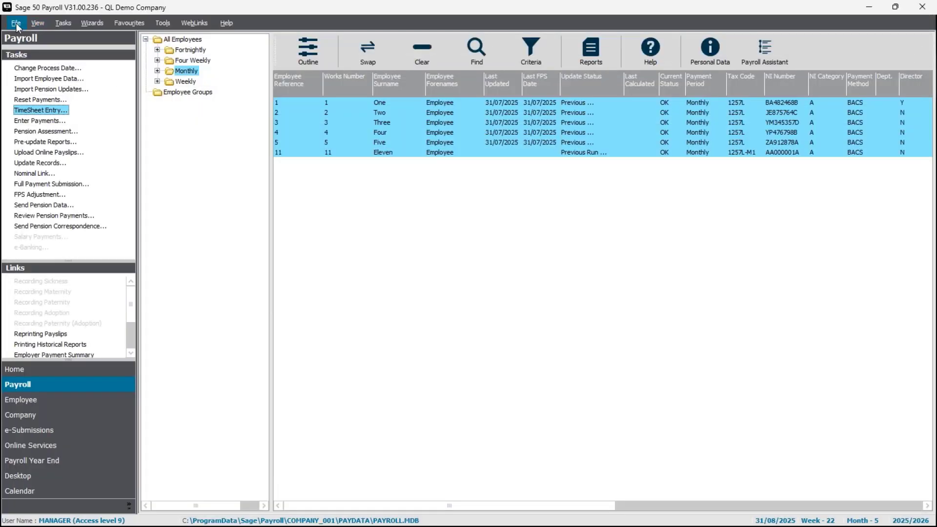
# Start an advanced data import for the monthly employees using the Timesheet Payments template
pyautogui.click(16, 22)
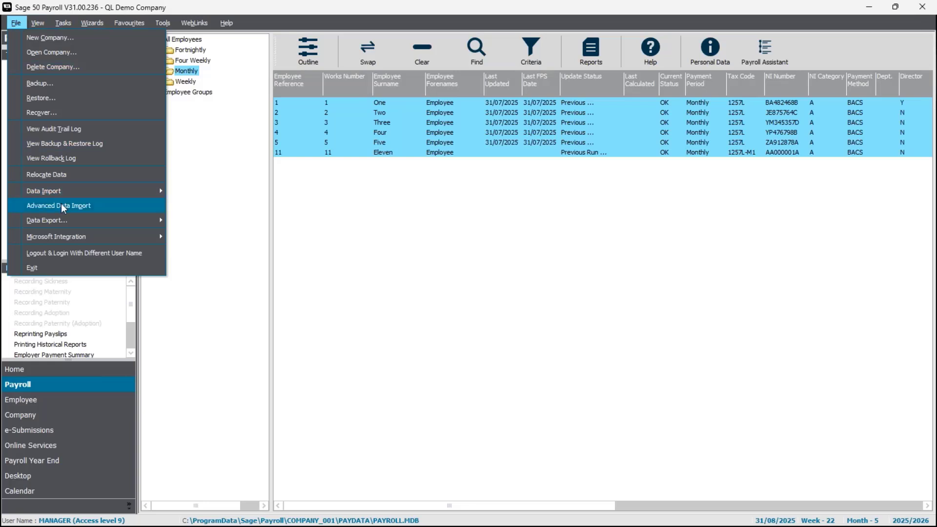
pyautogui.click(62, 207)
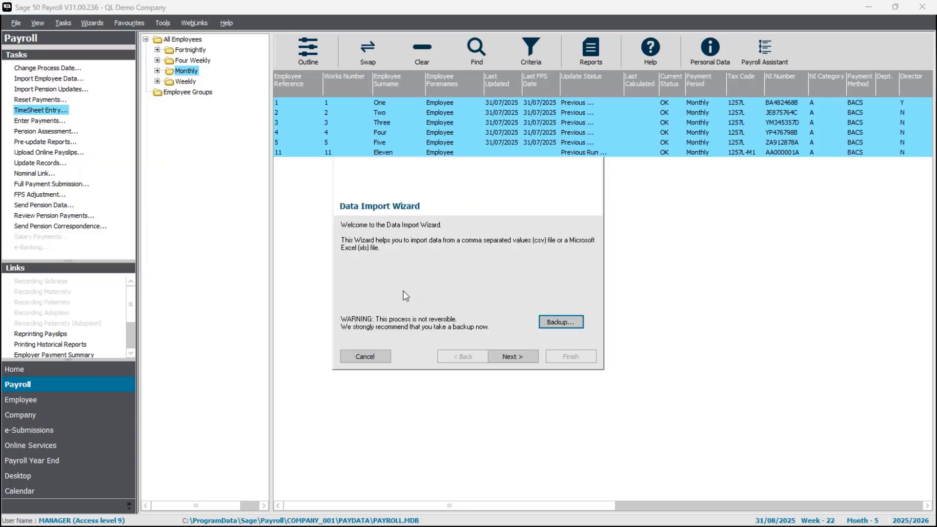
pyautogui.click(533, 359)
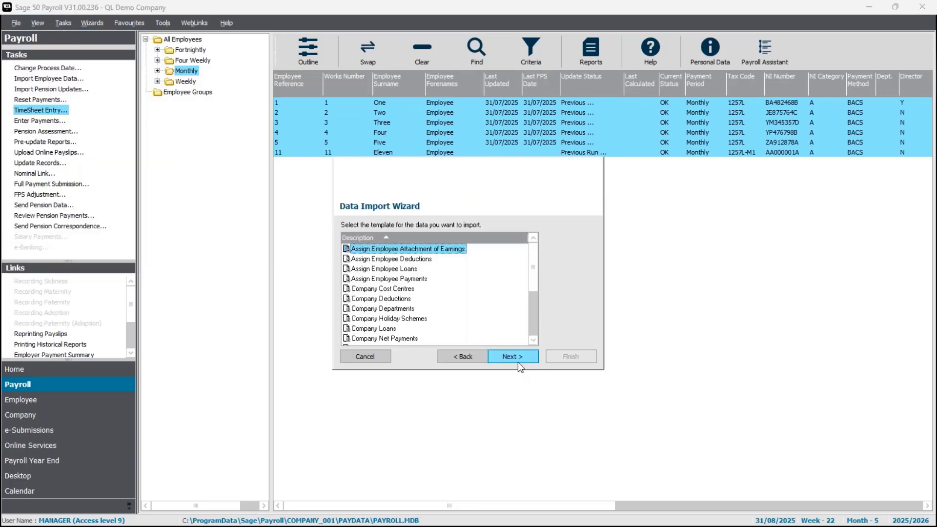
pyautogui.click(530, 332)
pyautogui.click(371, 339)
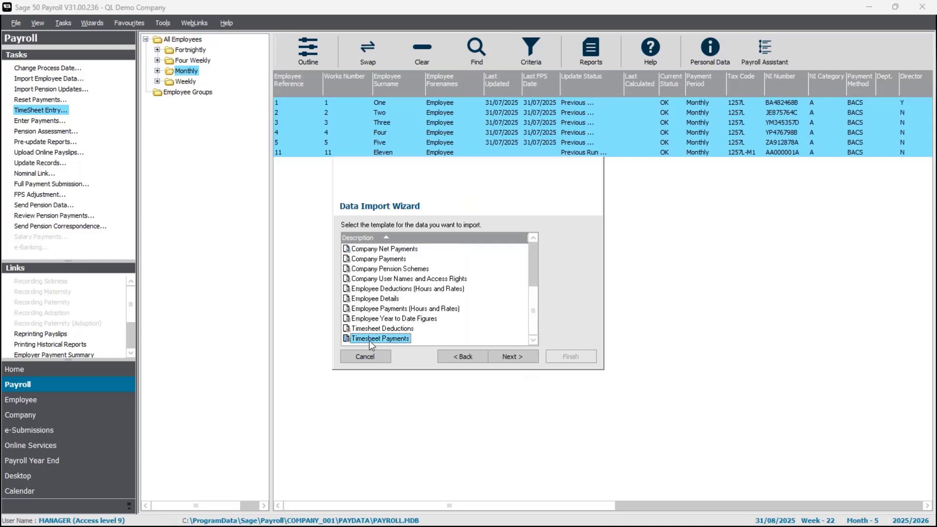
pyautogui.click(524, 360)
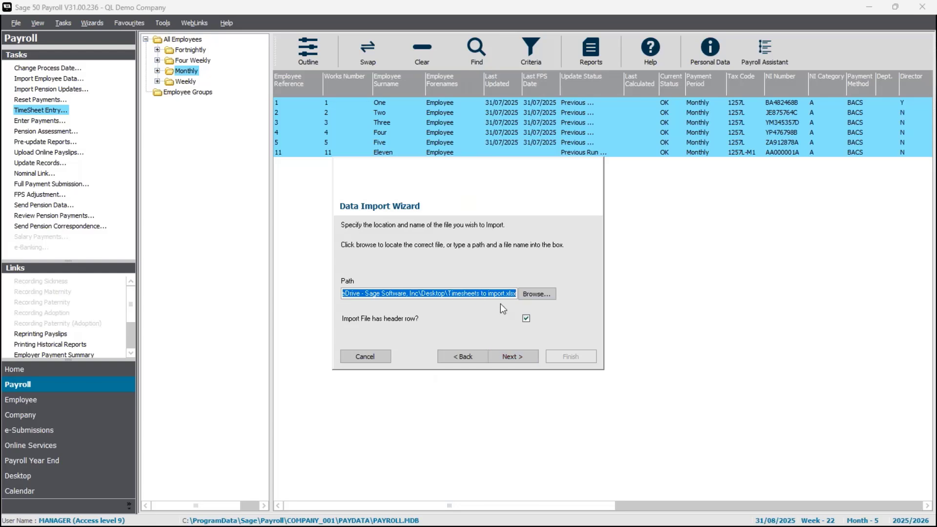
# Keep Timesheets to import.xlsx with its header row option enabled and choose the Monthly OT and mileage worksheet as the data source
pyautogui.click(520, 356)
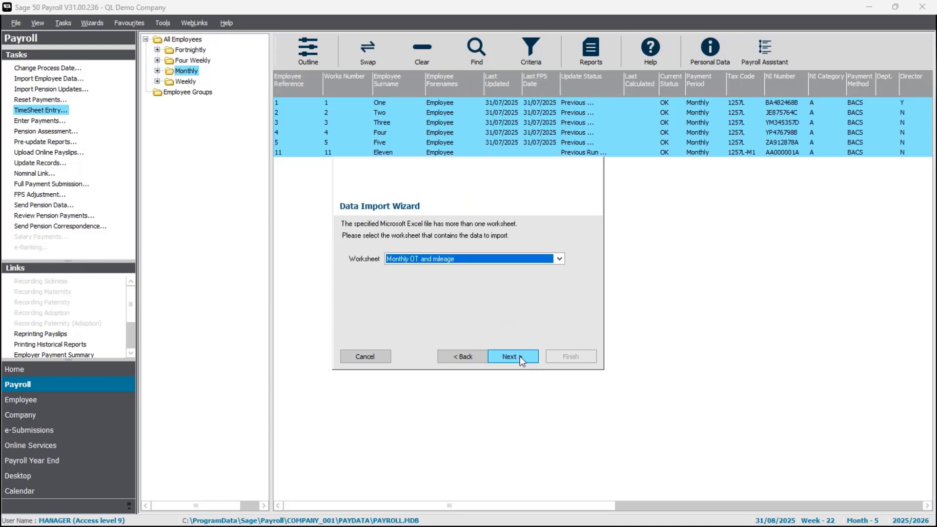
pyautogui.click(492, 262)
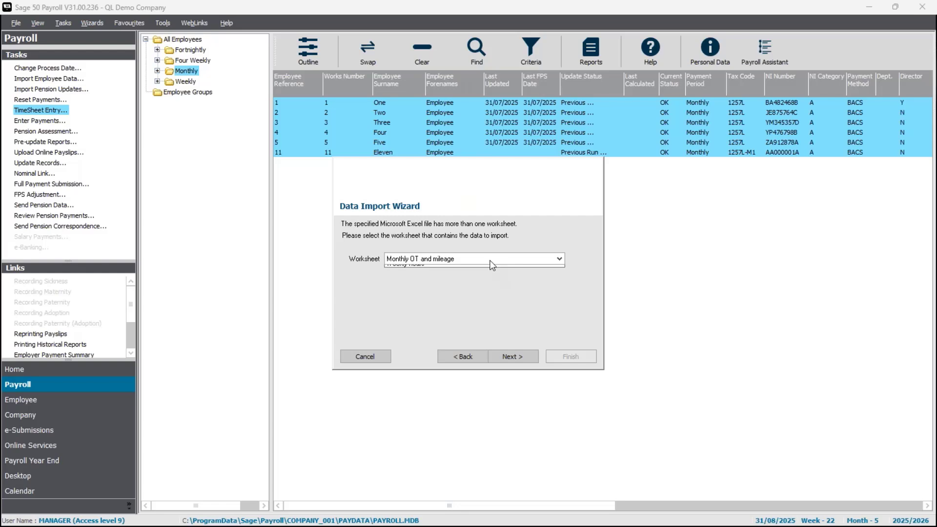
pyautogui.click(418, 268)
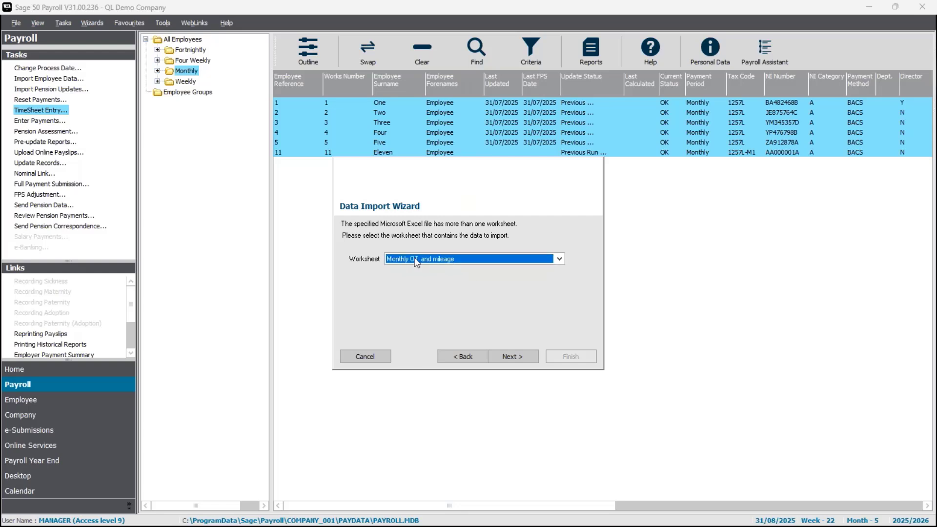
pyautogui.click(522, 360)
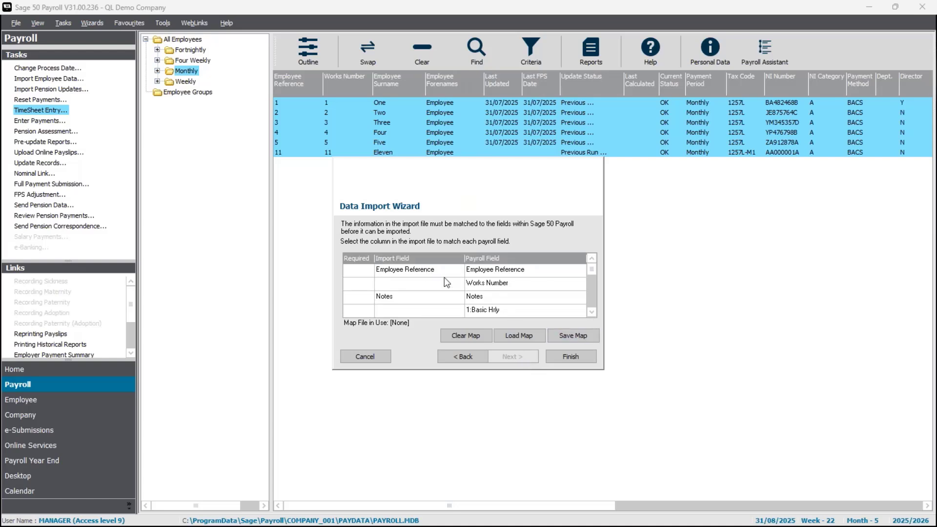
# Review the matched mileage and salaried overtime fields, finish the monthly import and close its results
pyautogui.scroll(-7, 592, 313)
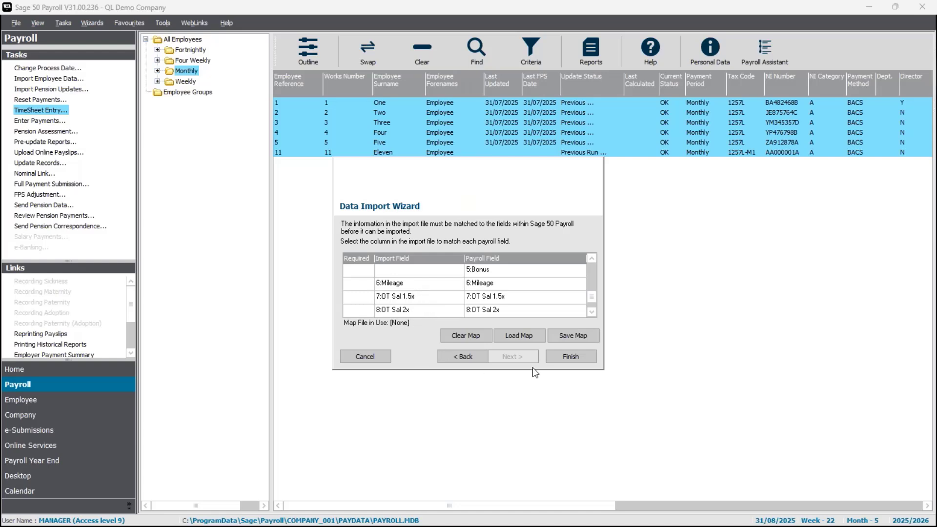
pyautogui.click(556, 356)
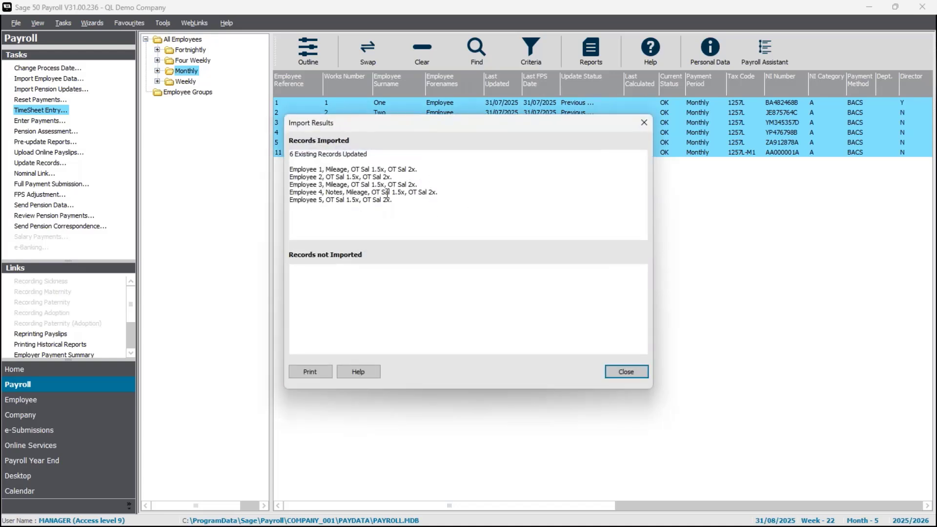
pyautogui.click(617, 373)
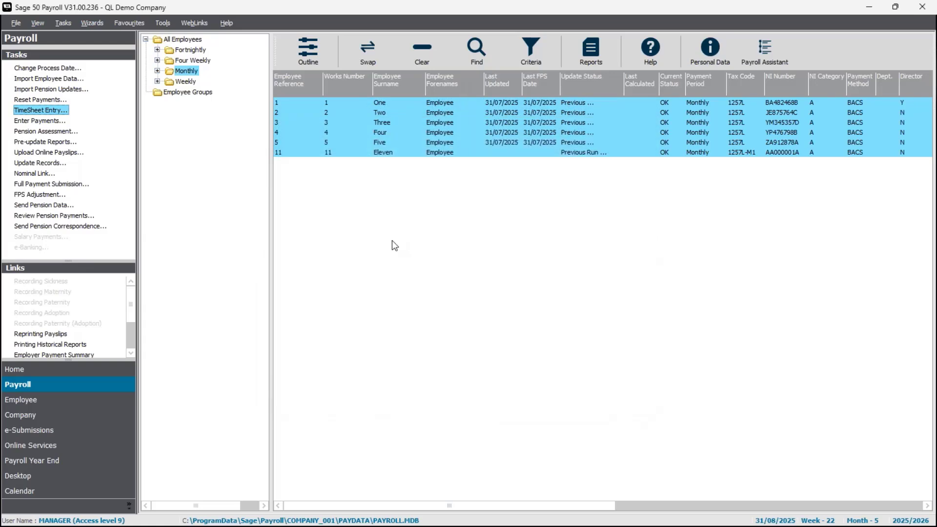
# Review the monthly employees' imported mileage and overtime in a maximised timesheet entry window and save the timesheet
pyautogui.click(40, 113)
pyautogui.click(594, 148)
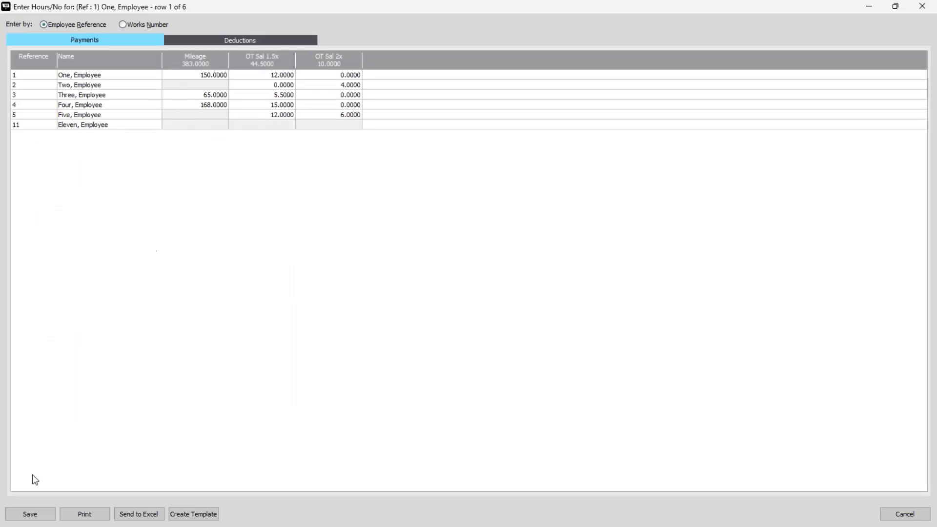
pyautogui.click(30, 515)
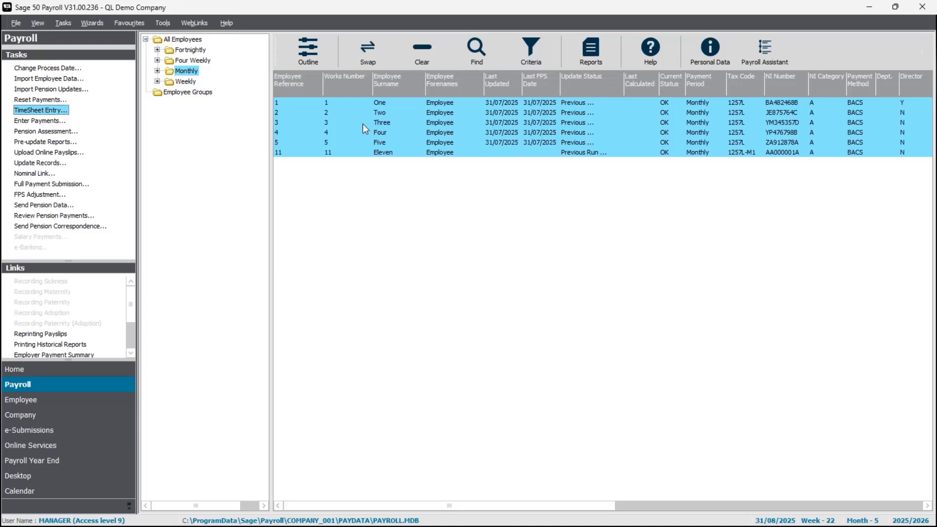
# Review and save the entered payments for the monthly employees one by one, checking the fourth employee's notes, then close payment entry
pyautogui.click(46, 121)
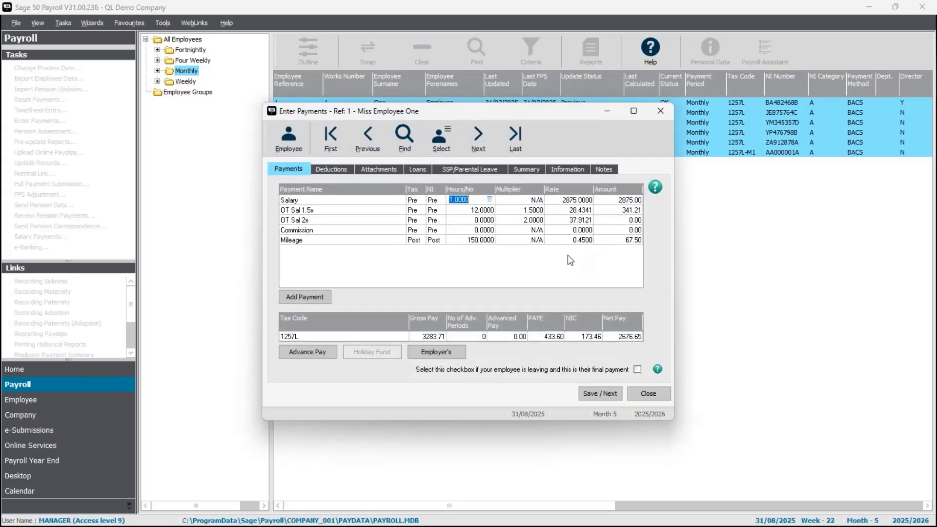
pyautogui.click(599, 393)
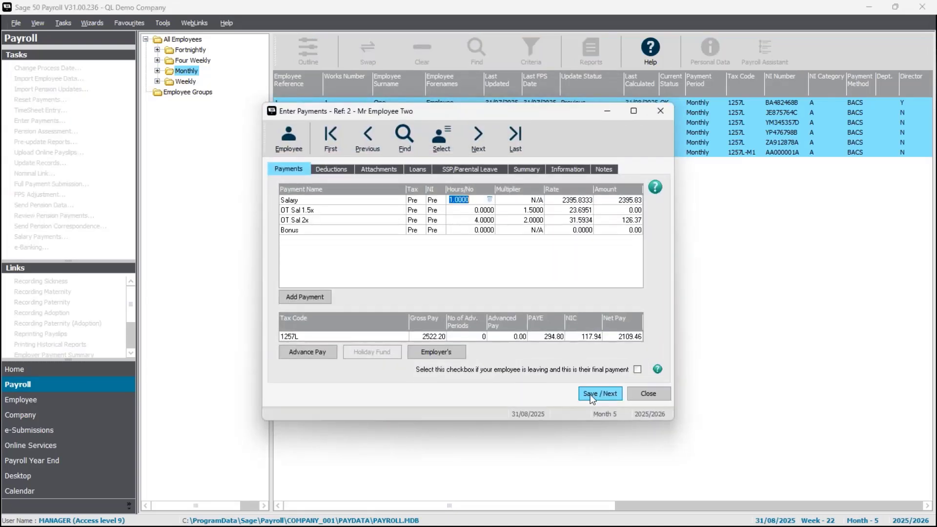
pyautogui.click(591, 394)
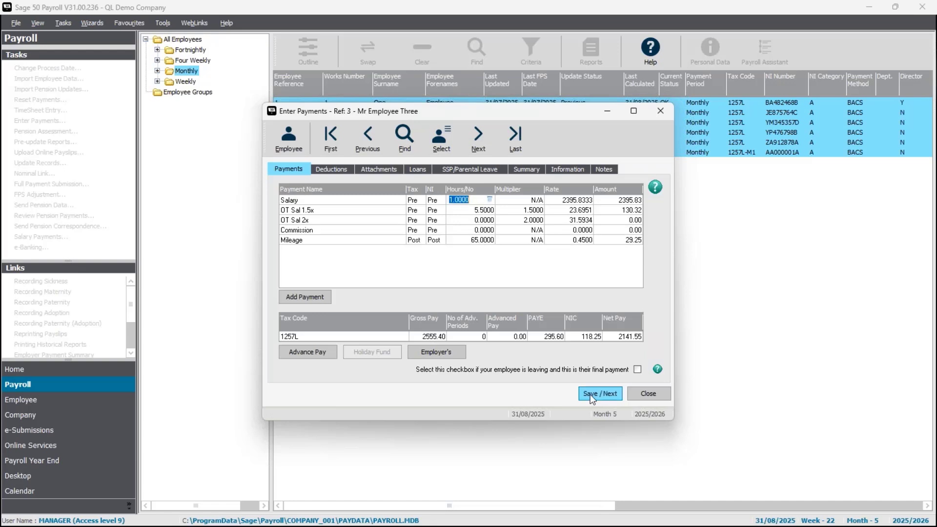
pyautogui.click(590, 394)
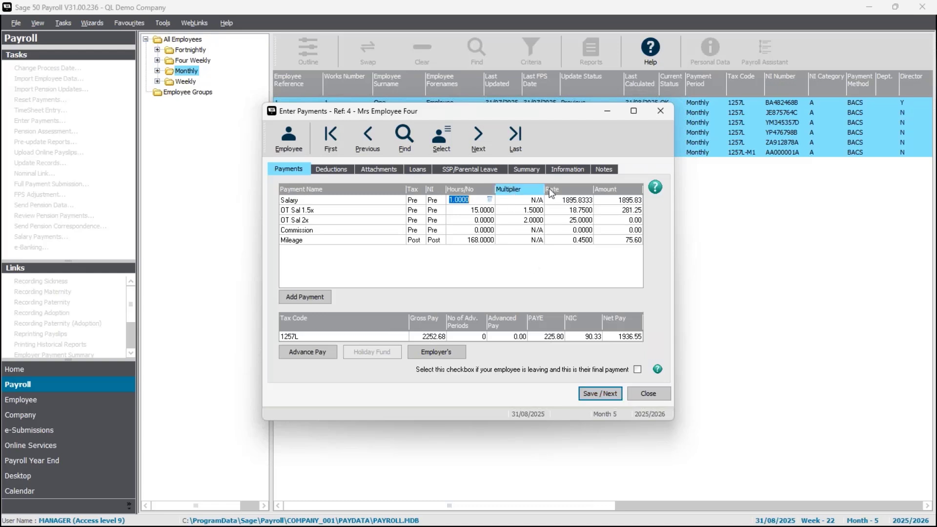
pyautogui.click(606, 168)
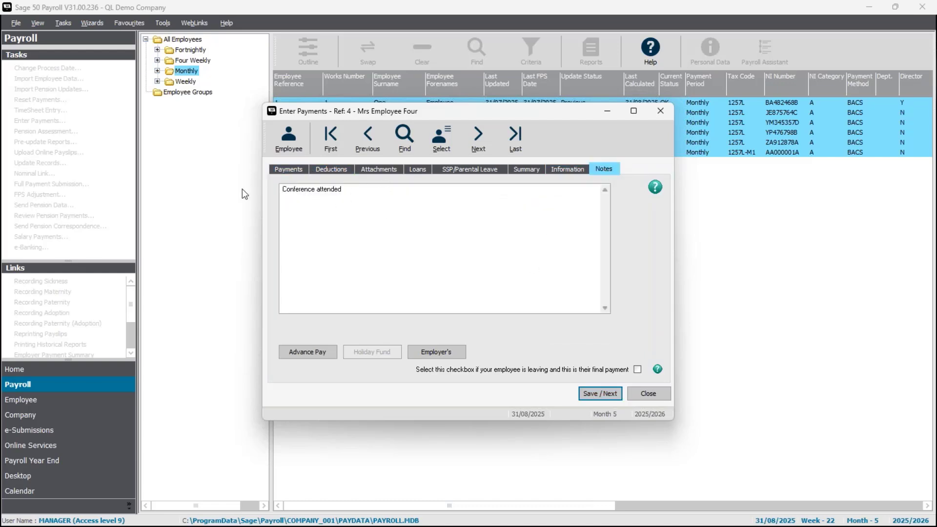
pyautogui.click(289, 169)
pyautogui.click(600, 394)
pyautogui.click(600, 393)
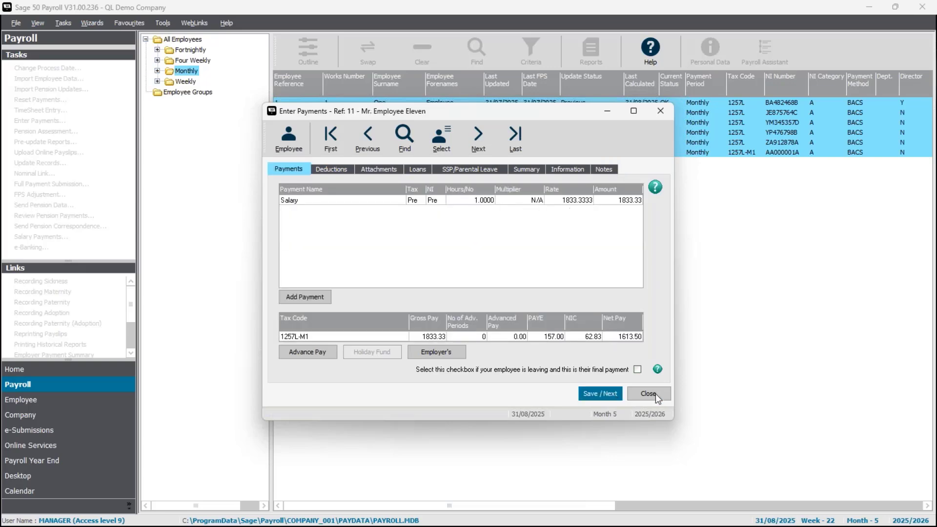
pyautogui.click(656, 393)
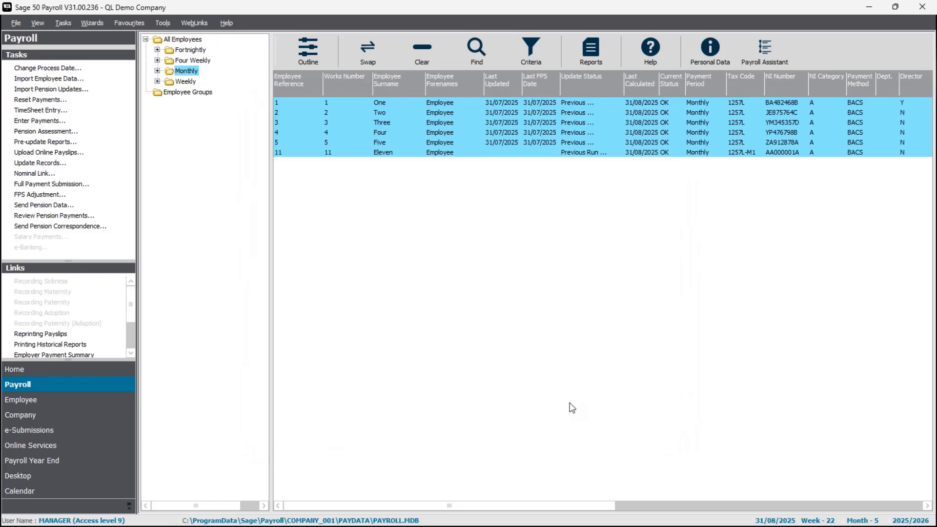